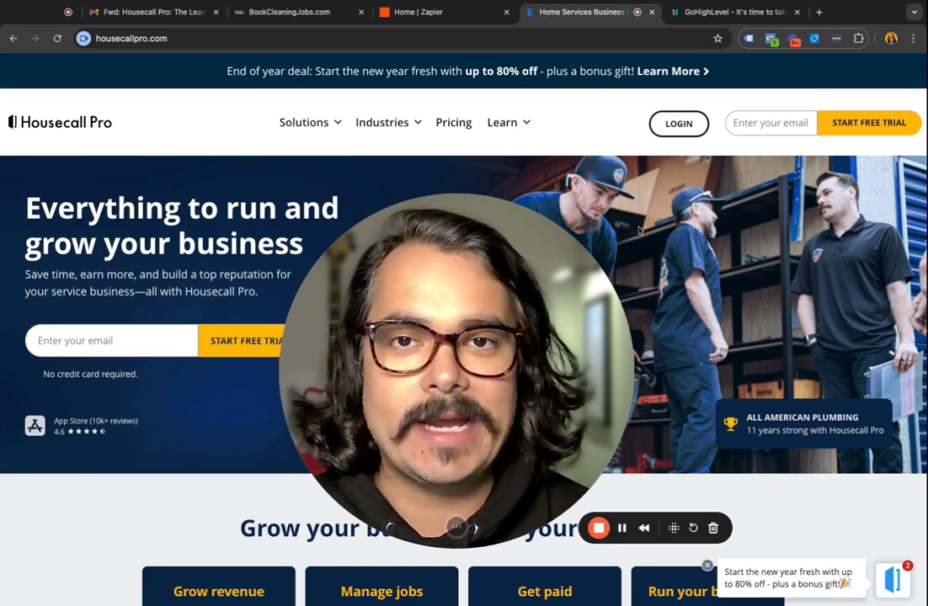
View the GoHighLevel home page, and switch to the Zapier home page.
{"action": "left_click", "coordinate": [712, 14]}
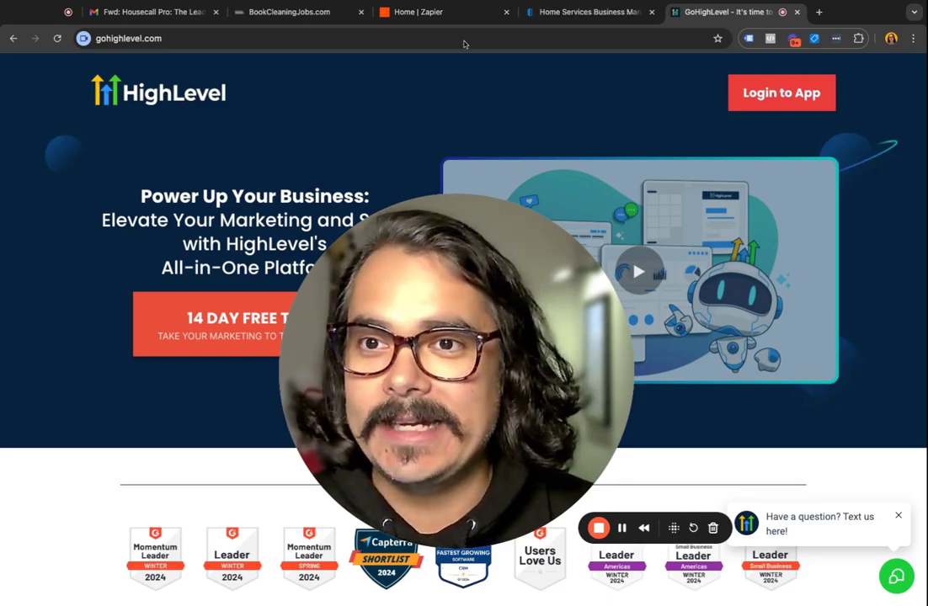
{"action": "left_click", "coordinate": [441, 17]}
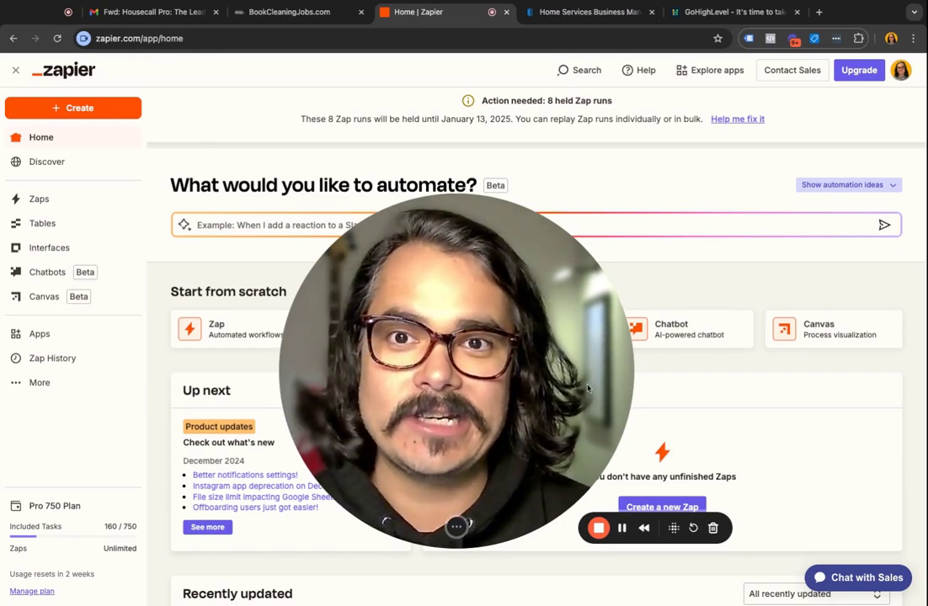
{"action": "left_click_drag", "start_coordinate": [505, 331], "coordinate": [308, 375]}
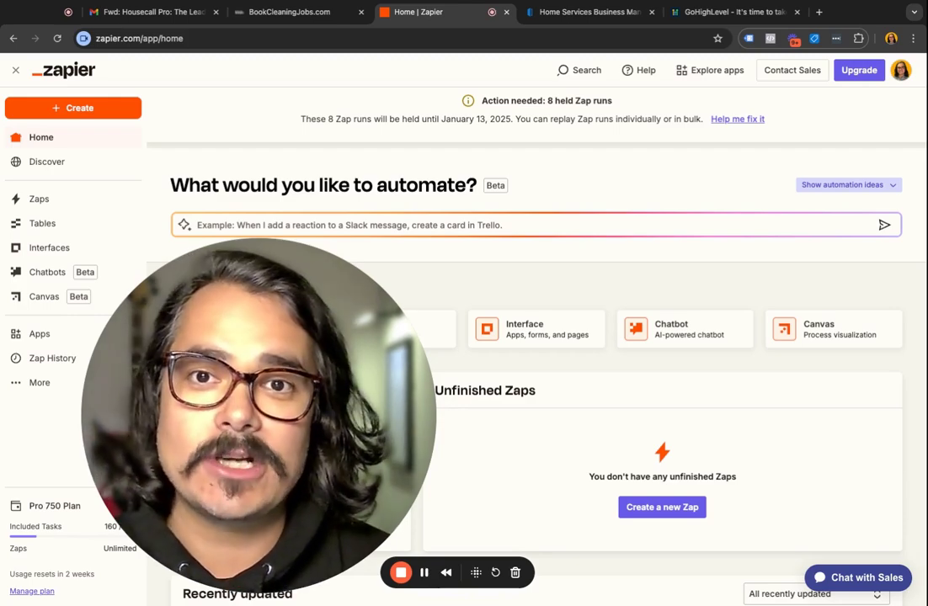
{"action": "left_click", "coordinate": [197, 224]}
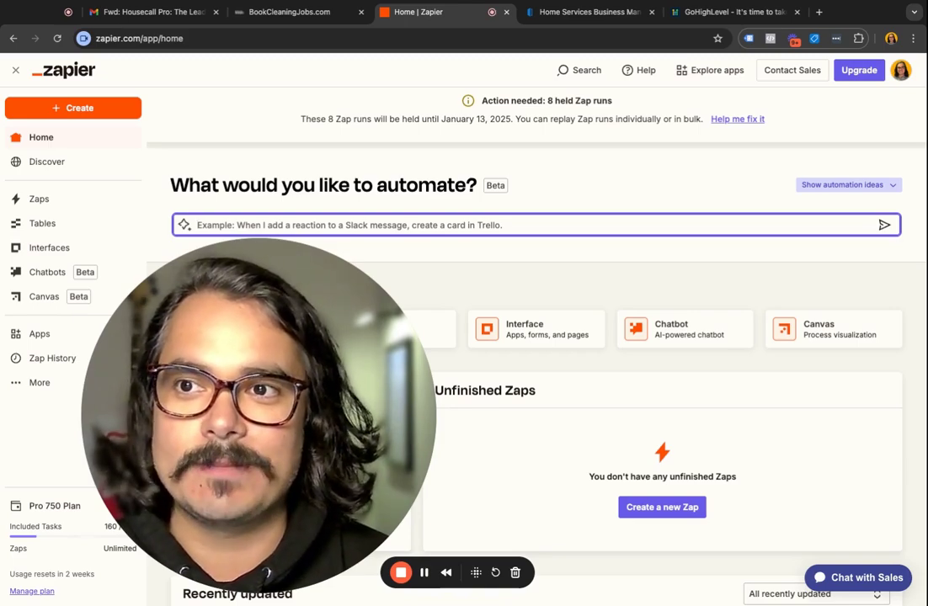
{"action": "left_click_drag", "start_coordinate": [286, 340], "coordinate": [228, 336]}
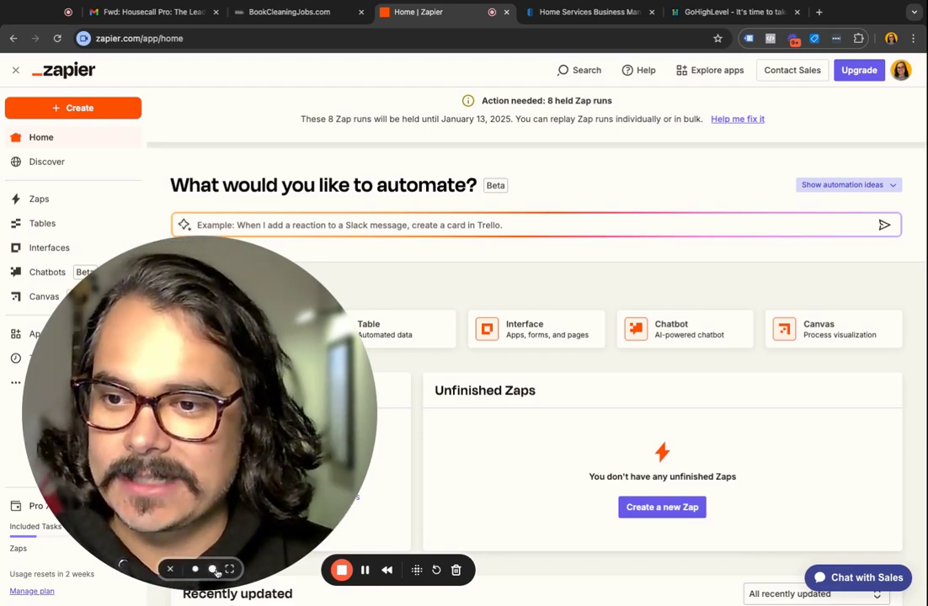
{"action": "left_click", "coordinate": [213, 571]}
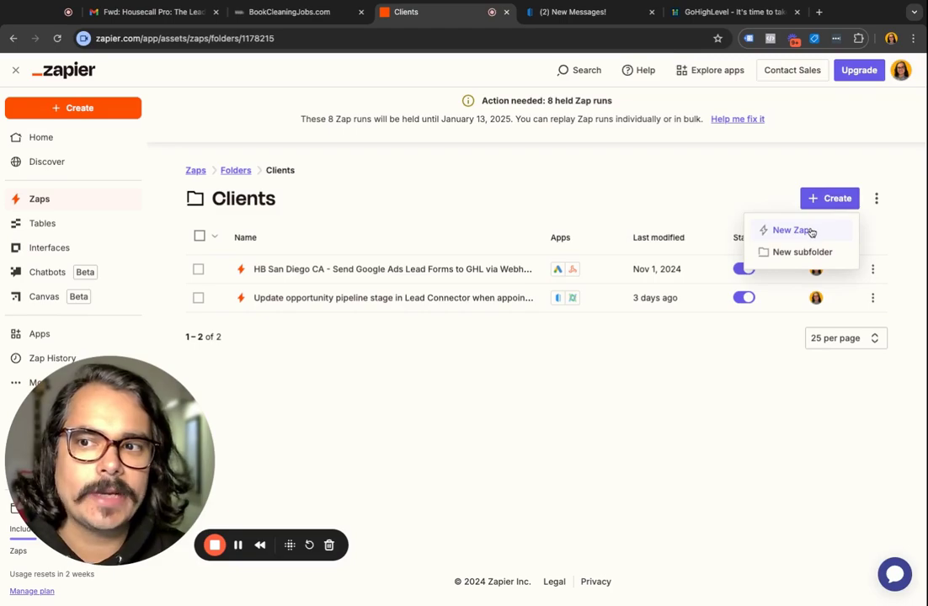
Create a Zap in the Clients folder and tell Copilot "I want to connect my Housecall Pro account to LeadConnector and pass customer data back and forth".
{"action": "left_click", "coordinate": [792, 230]}
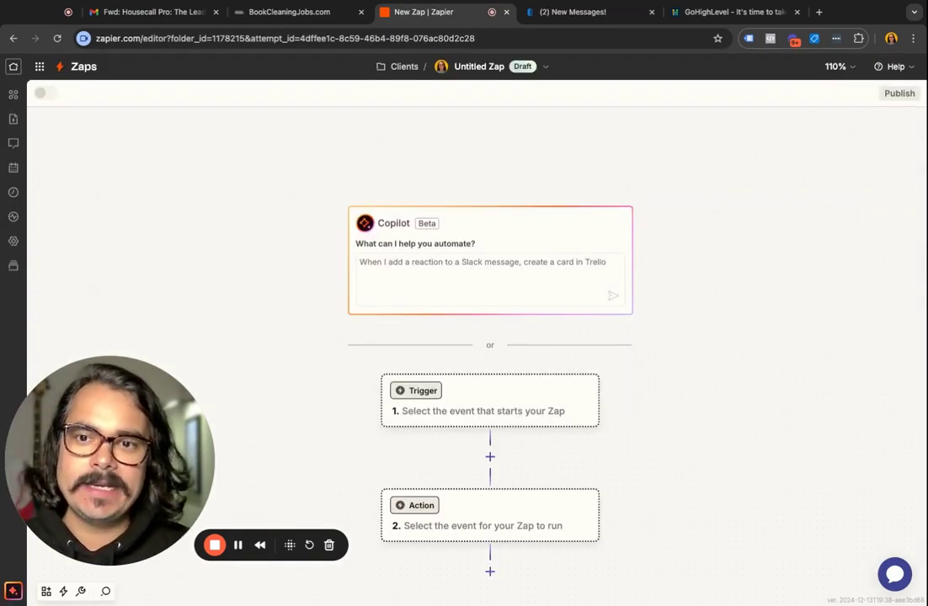
{"action": "left_click", "coordinate": [360, 262]}
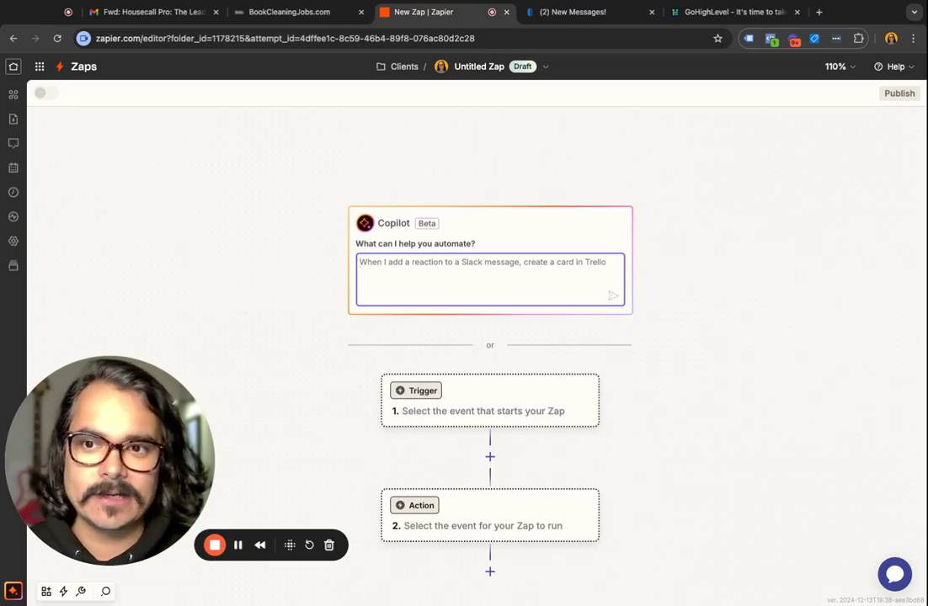
{"action": "type", "text": "I want to connect my Housecall Pro account to LeadConnector and pass customer data back and forth"}
{"action": "key", "text": "Return"}
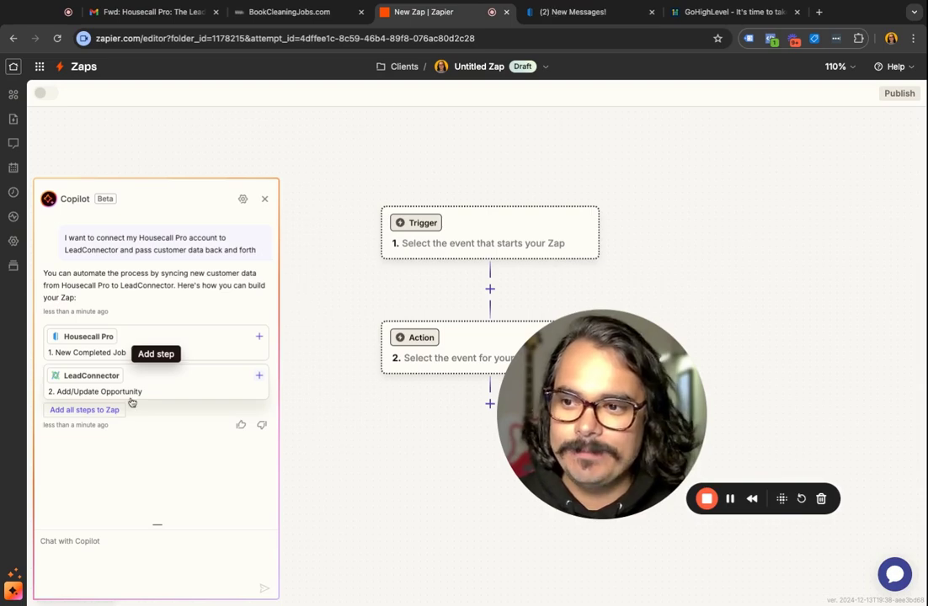
Add all of Copilot's suggested Housecall Pro and LeadConnector steps to the Zap and close Copilot.
{"action": "left_click", "coordinate": [96, 414]}
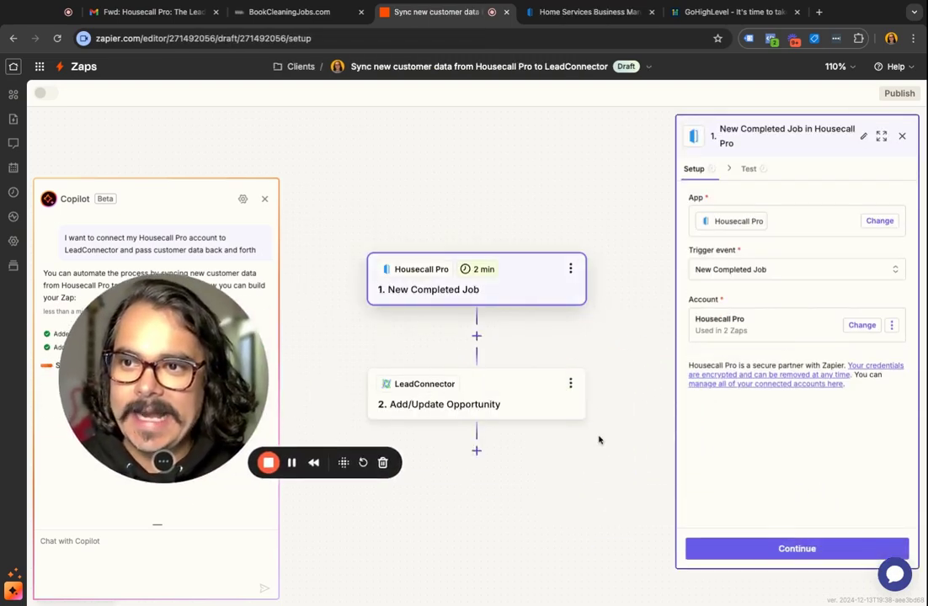
{"action": "left_click", "coordinate": [264, 199]}
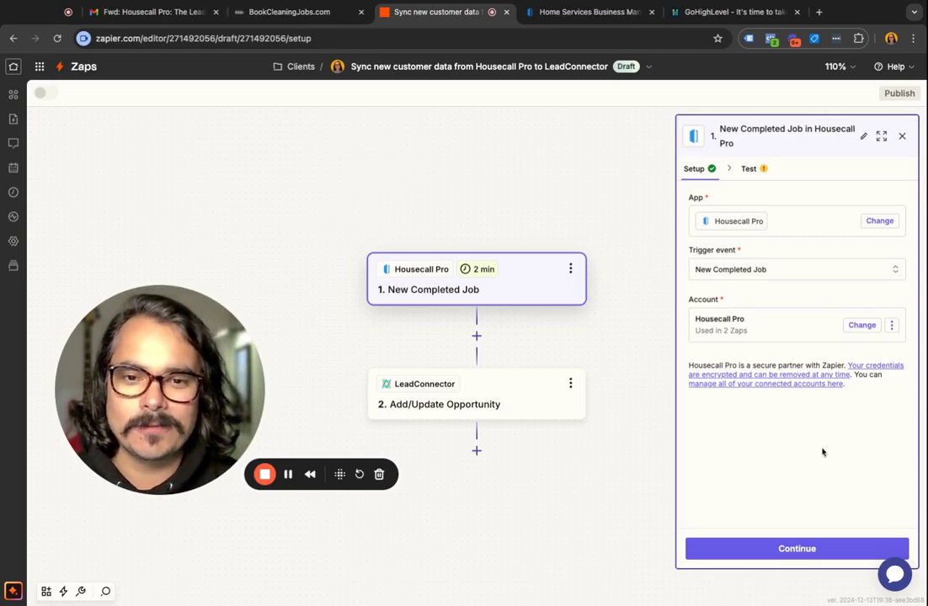
Connect a new Housecall Pro account to the New Completed Job trigger.
{"action": "left_click", "coordinate": [892, 326]}
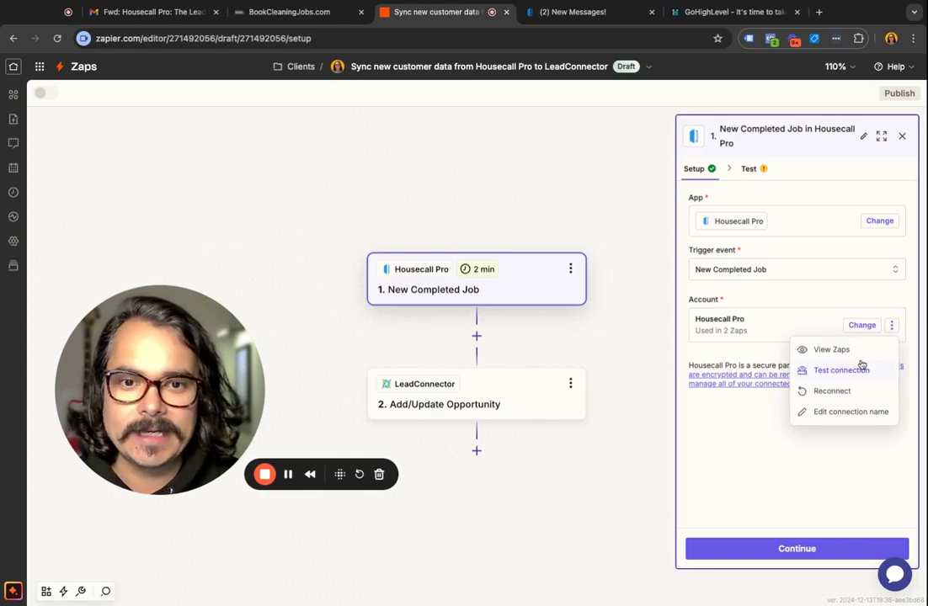
{"action": "left_click", "coordinate": [865, 326]}
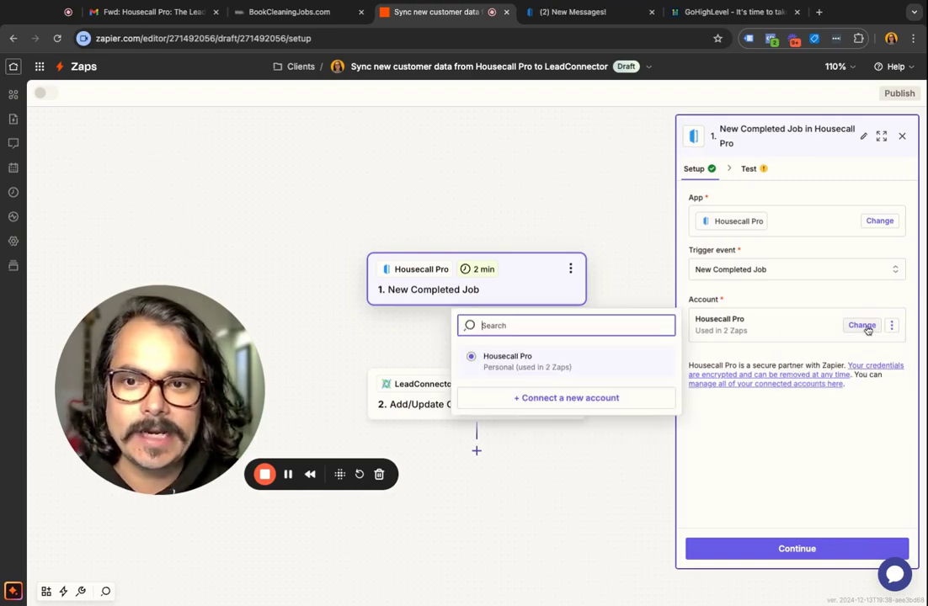
{"action": "left_click", "coordinate": [593, 398]}
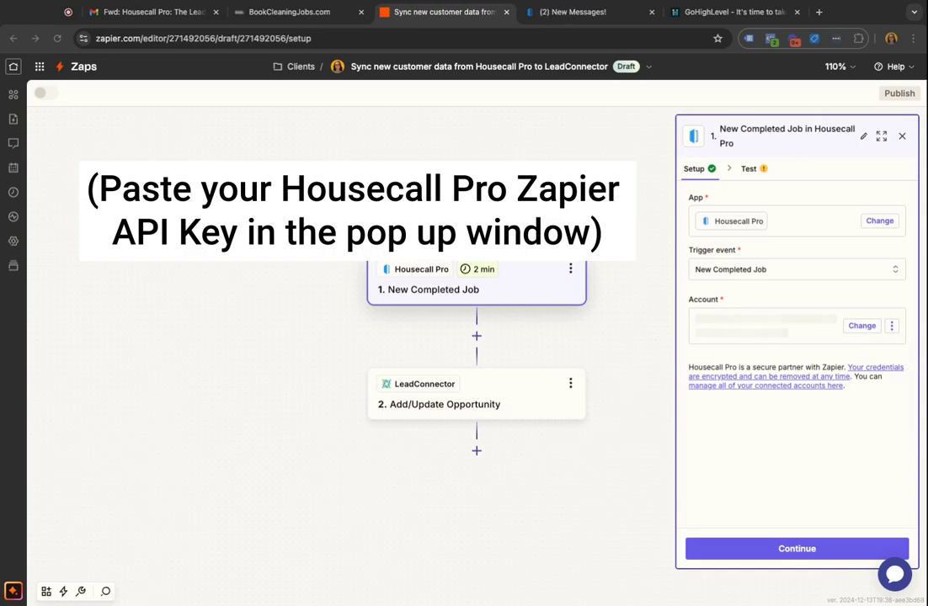
Rename the new Housecall Pro connection as "Housecall Pro - Supreme Gleam Team".
{"action": "left_click", "coordinate": [892, 325]}
{"action": "left_click", "coordinate": [850, 413]}
{"action": "left_click", "coordinate": [512, 334]}
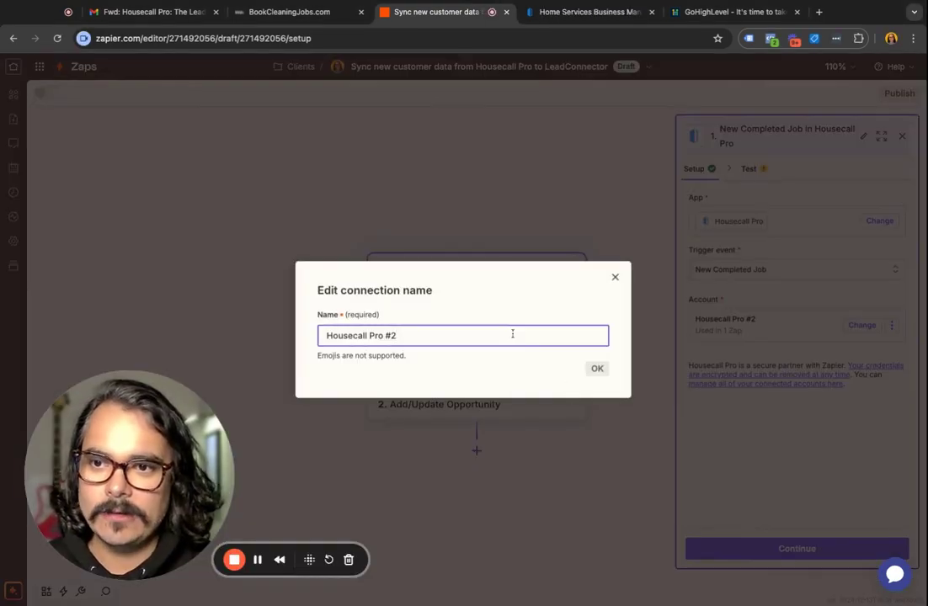
{"action": "key", "text": "BackSpace"}
{"action": "key", "text": "BackSpace"}
{"action": "type", "text": "-"}
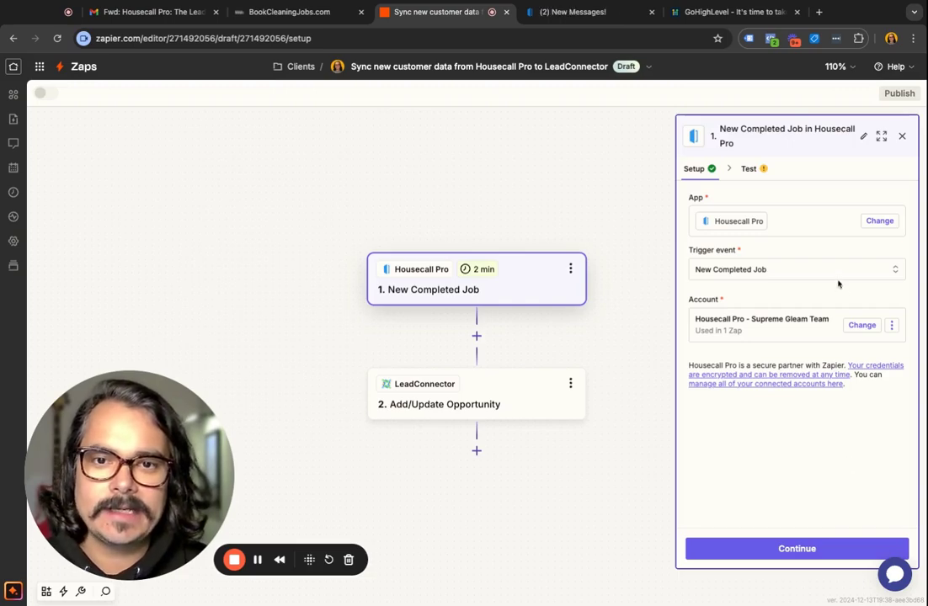
Test the New Completed Job trigger and continue with the Completed job B record.
{"action": "left_click", "coordinate": [816, 548]}
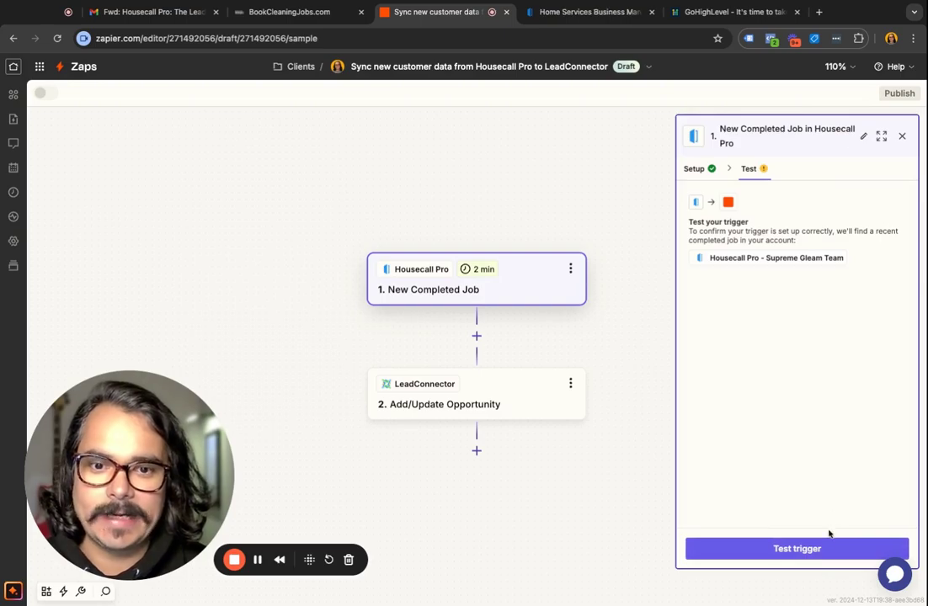
{"action": "left_click", "coordinate": [825, 550]}
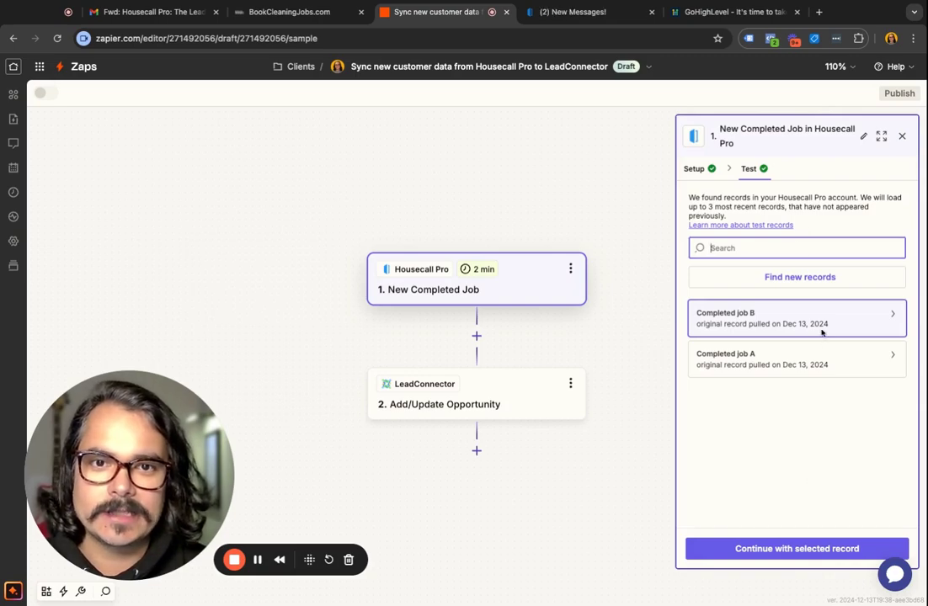
{"action": "left_click", "coordinate": [803, 549]}
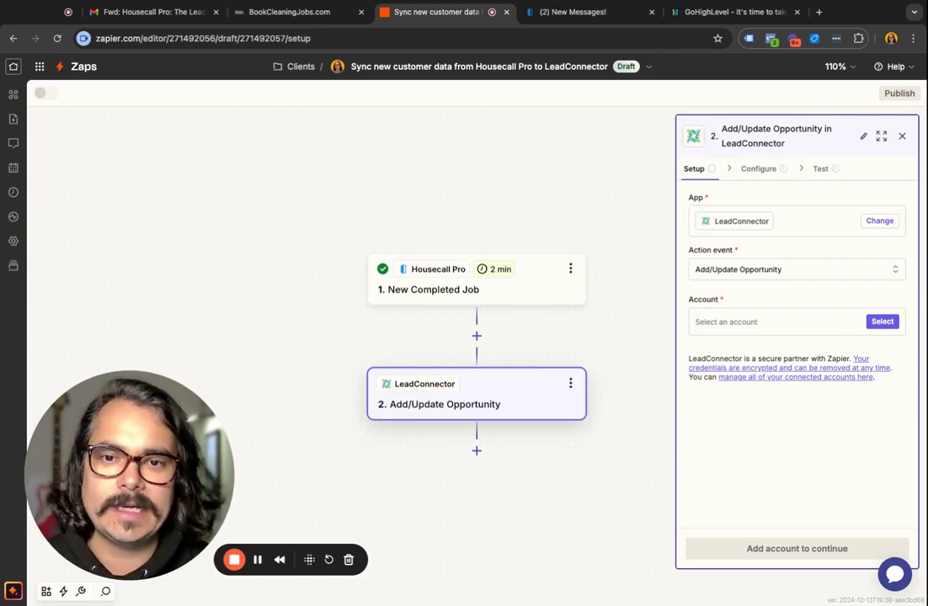
Start connecting an account for the LeadConnector action, and copy the API key from the Business Profile Settings in BookCleaningJobs.
{"action": "left_click", "coordinate": [880, 322]}
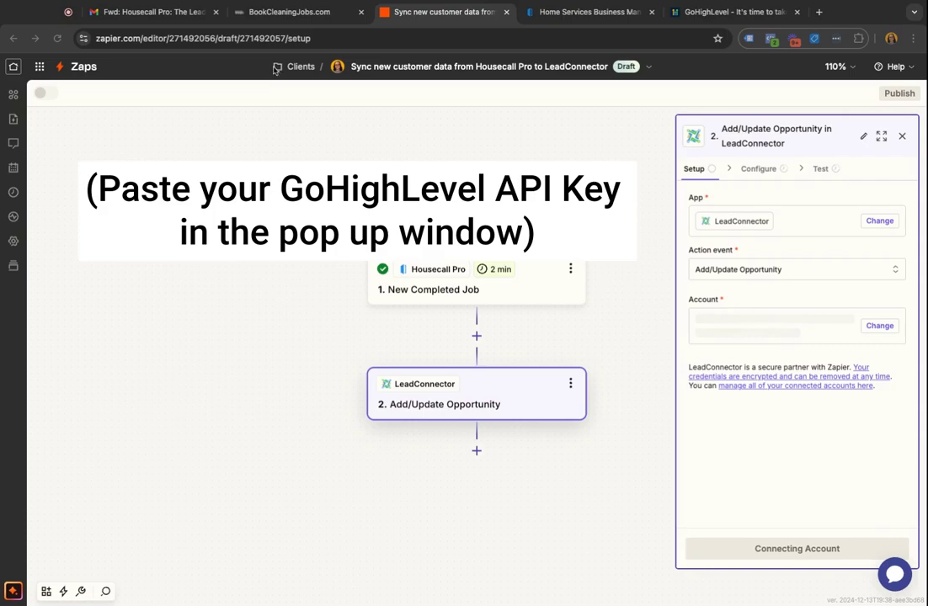
{"action": "left_click", "coordinate": [294, 12]}
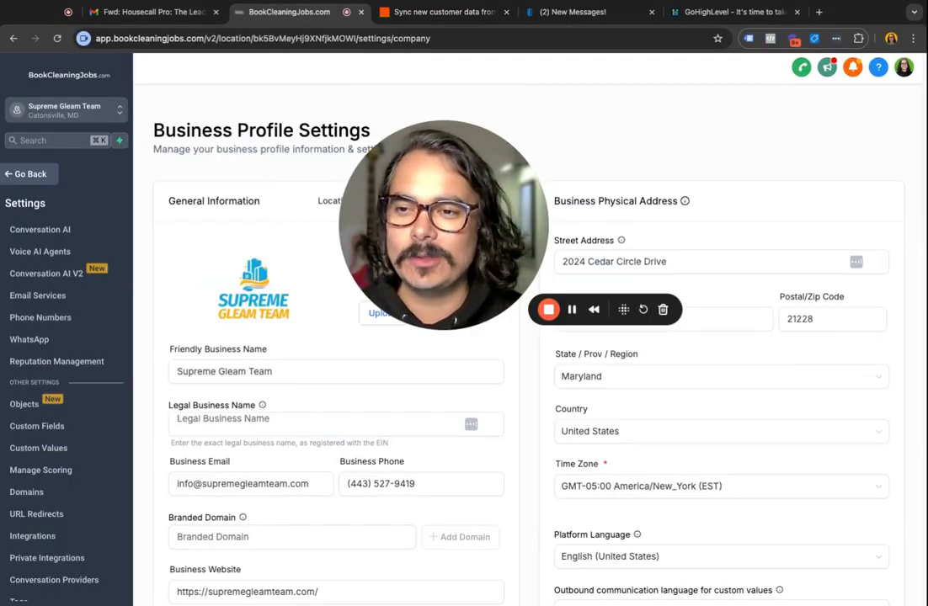
{"action": "scroll", "coordinate": [364, 447], "scroll_direction": "down", "scroll_amount": 5}
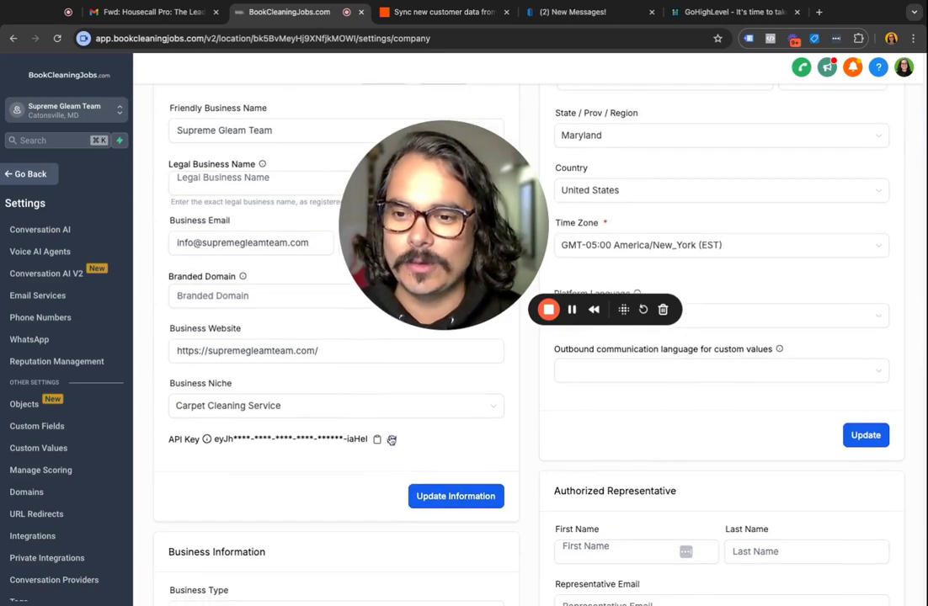
{"action": "left_click", "coordinate": [378, 440]}
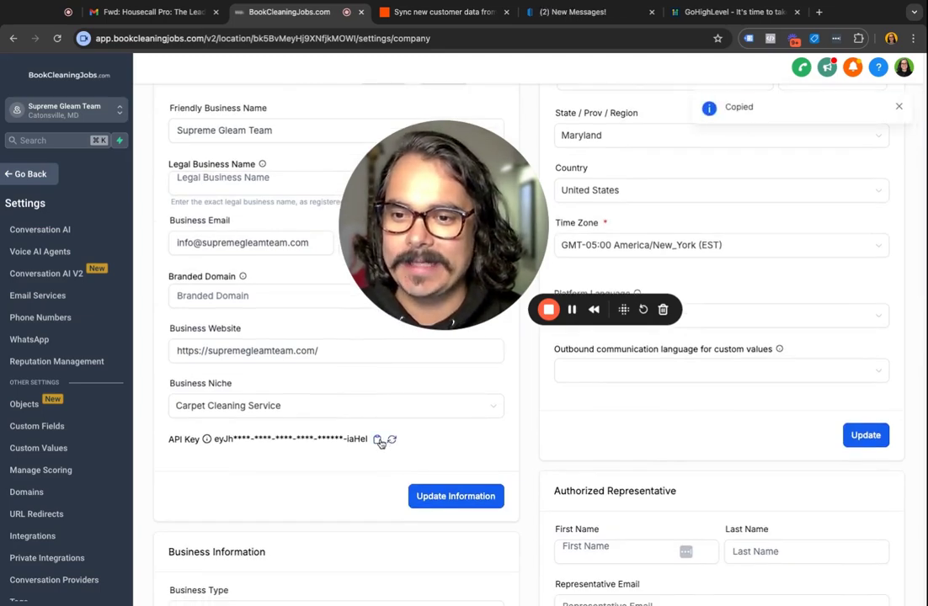
Back in Zapier, rename the LeadConnector connection as "LeadConnector - Supreme Gleam Team" and continue to the action's field configuration.
{"action": "left_click", "coordinate": [614, 13]}
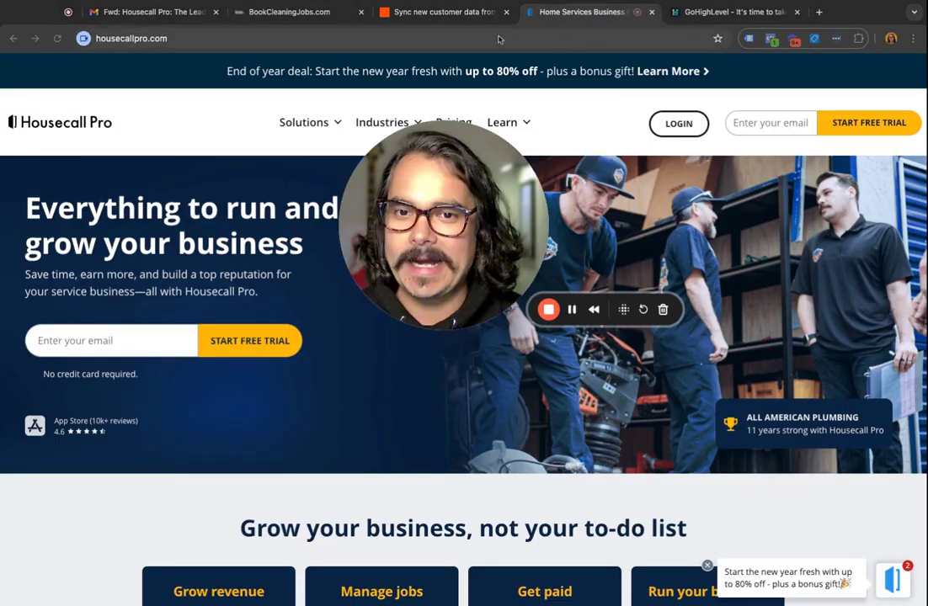
{"action": "key", "text": "ctrl+shift+Tab"}
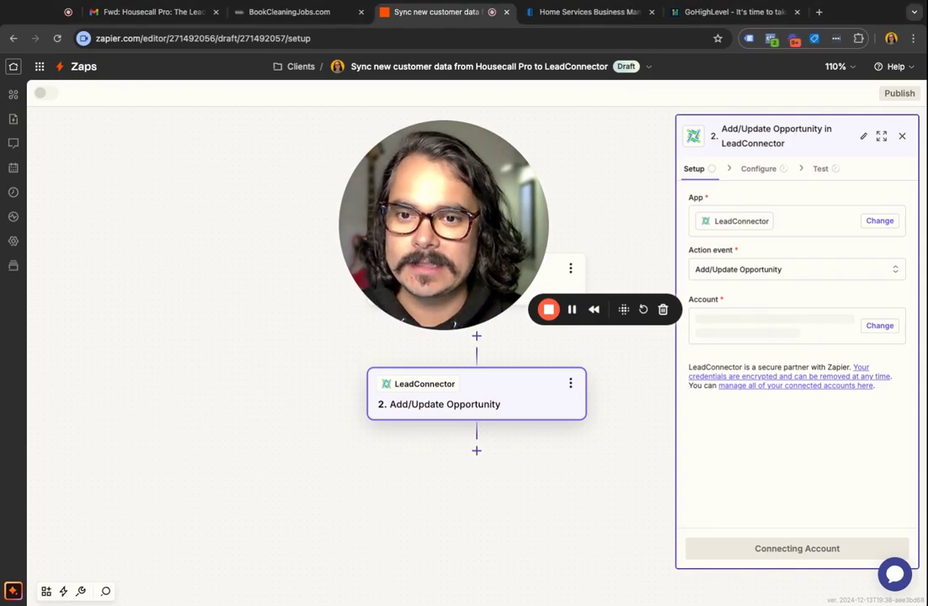
{"action": "left_click", "coordinate": [891, 326]}
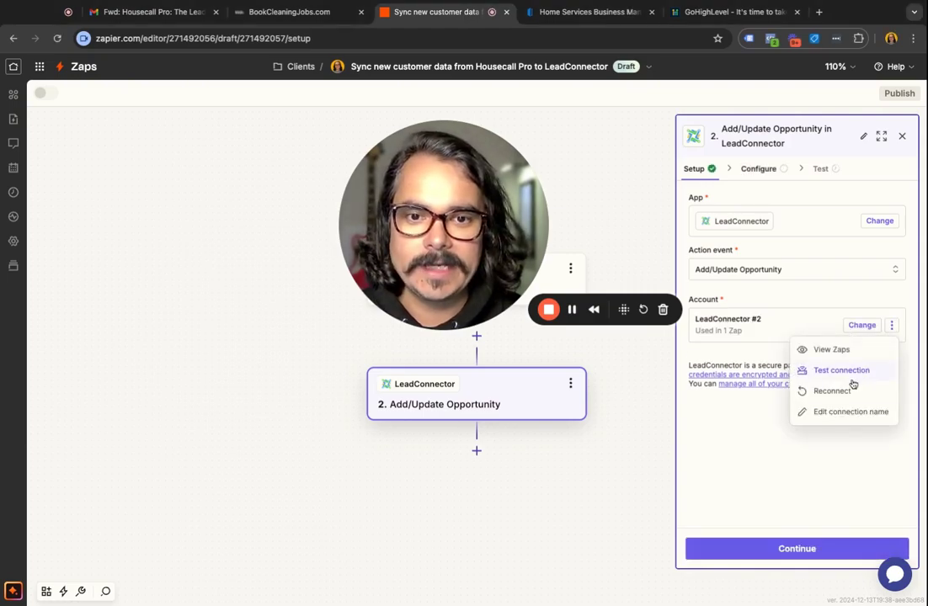
{"action": "left_click", "coordinate": [846, 410]}
{"action": "key", "text": "BackSpace"}
{"action": "key", "text": "BackSpace"}
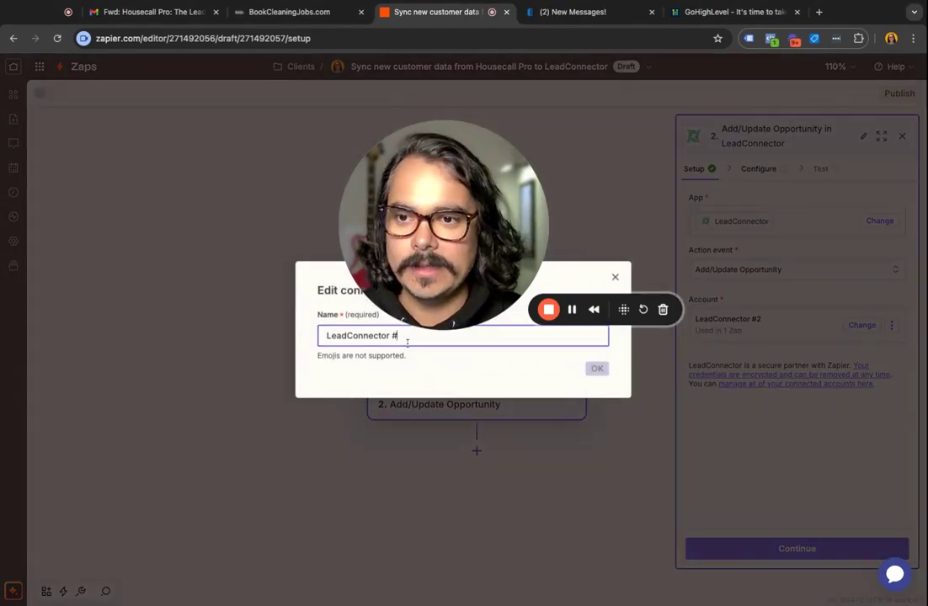
{"action": "type", "text": "- Supreme Gleam Team"}
{"action": "key", "text": "Return"}
{"action": "left_click", "coordinate": [781, 549]}
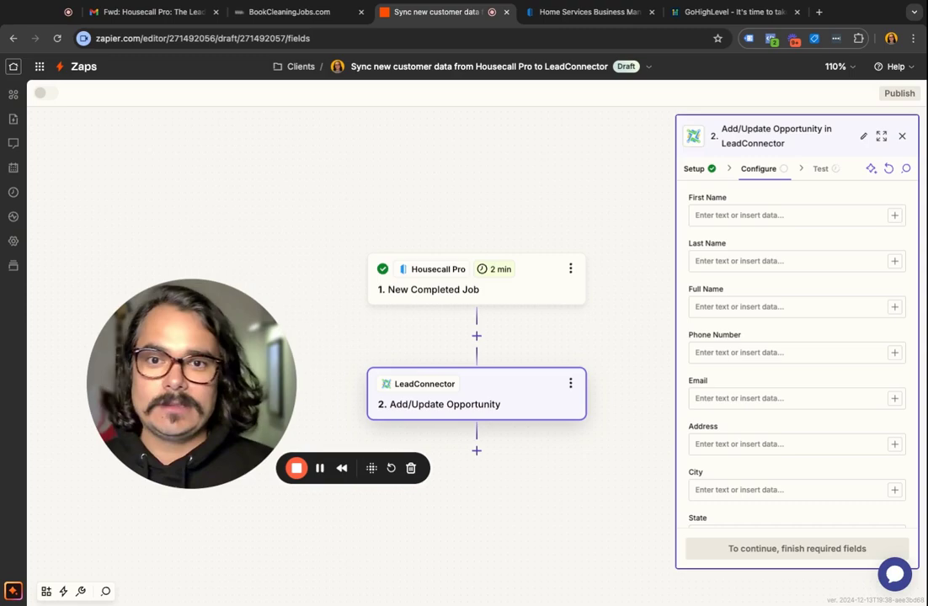
Map the opportunity's First Name to Customer First Name and its Last Name to Customer Last Name from the Housecall Pro trigger.
{"action": "left_click", "coordinate": [733, 215]}
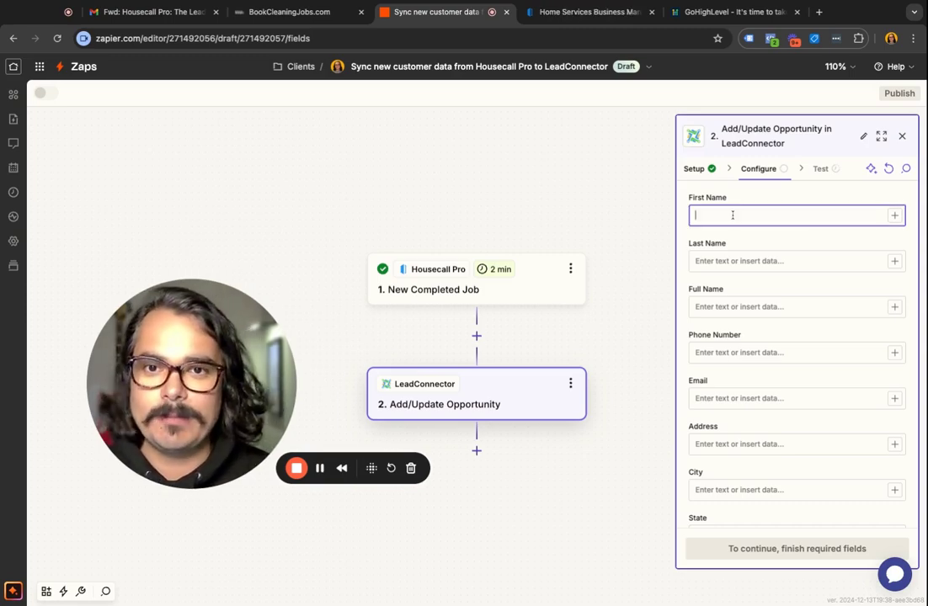
{"action": "left_click", "coordinate": [894, 216]}
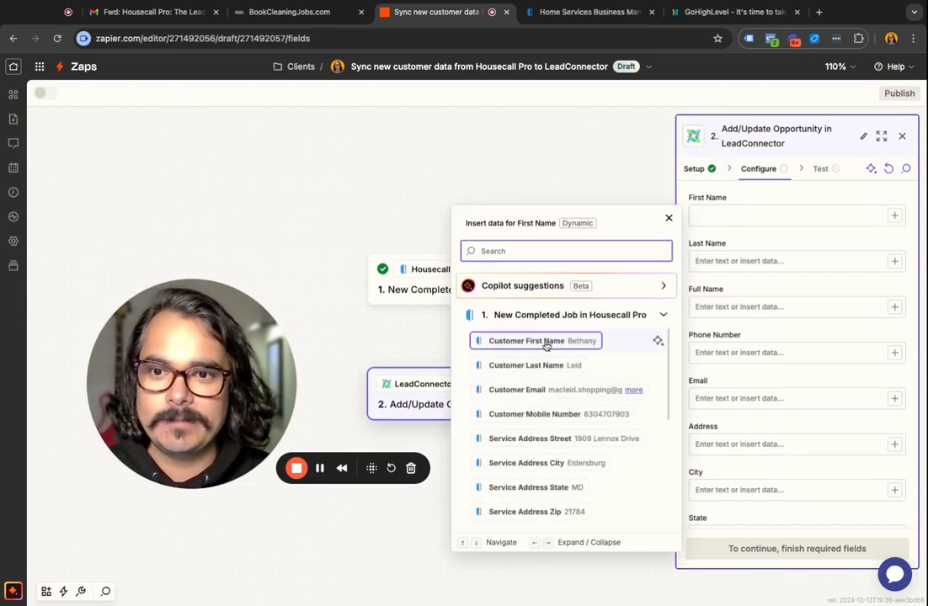
{"action": "left_click", "coordinate": [547, 341]}
{"action": "left_click", "coordinate": [894, 261]}
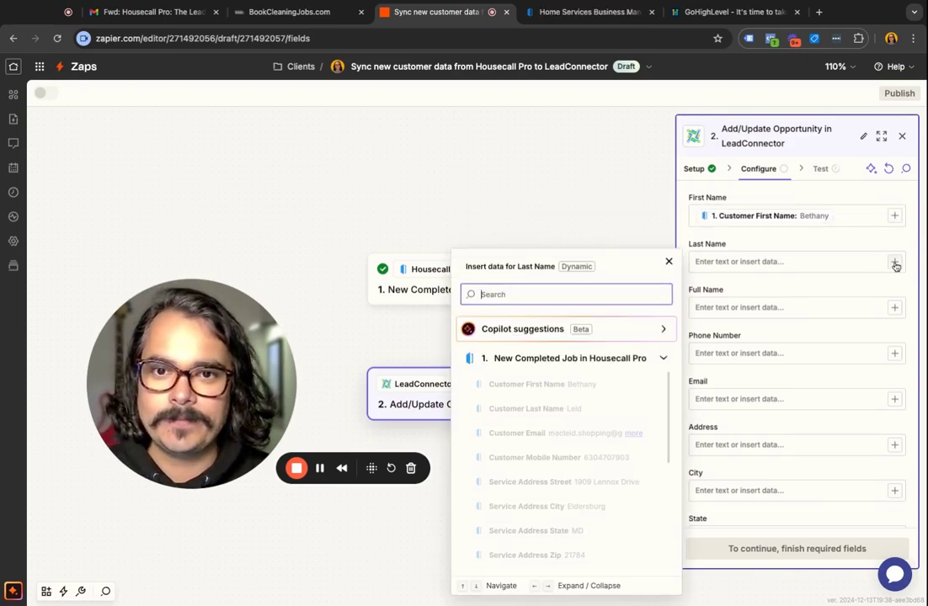
{"action": "left_click", "coordinate": [518, 409]}
Leave Full Name empty and map the opportunity's Phone Number to Customer Mobile Number from the Housecall Pro trigger.
{"action": "left_click", "coordinate": [895, 307]}
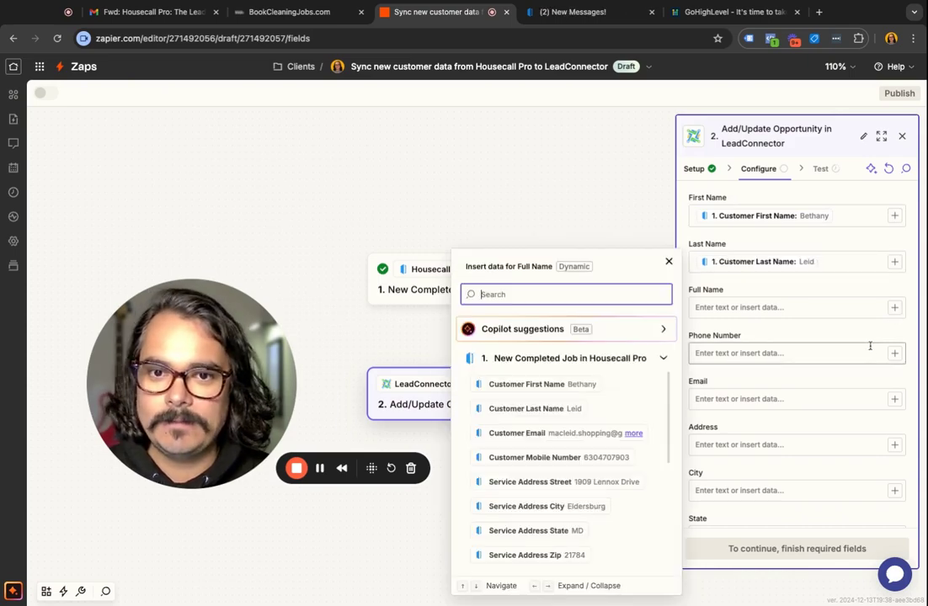
{"action": "left_click", "coordinate": [894, 354]}
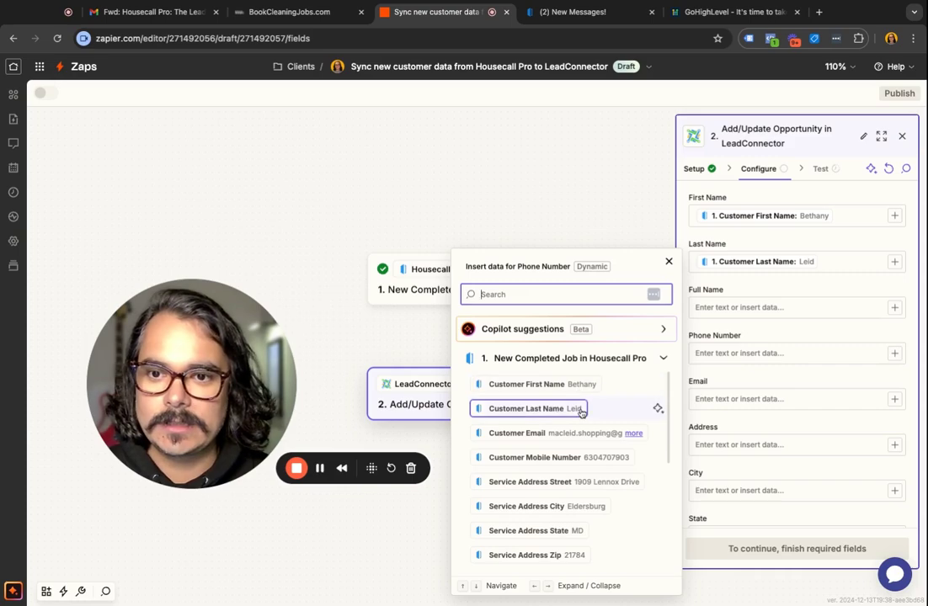
{"action": "scroll", "coordinate": [595, 418], "scroll_direction": "down", "scroll_amount": 1}
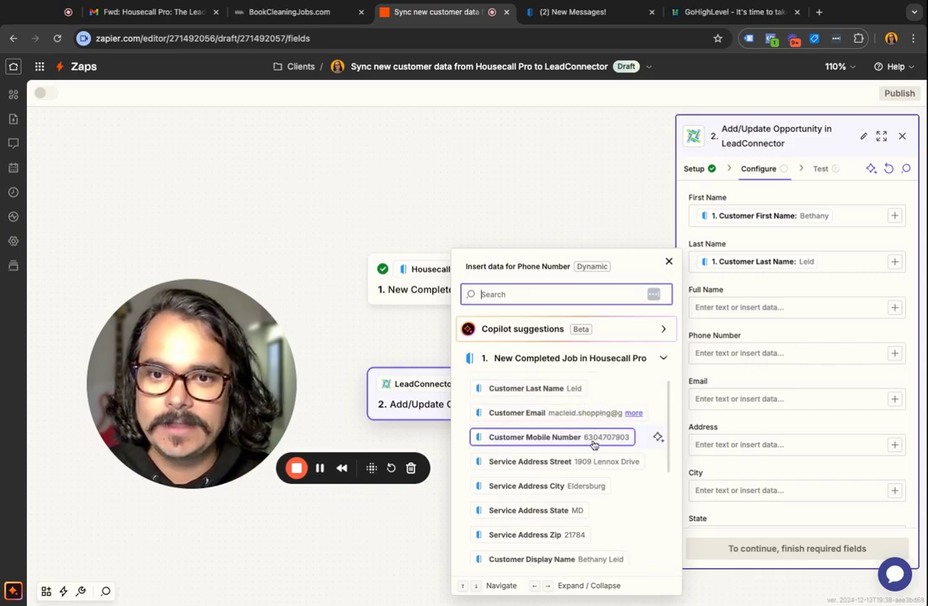
{"action": "left_click", "coordinate": [588, 437]}
{"action": "scroll", "coordinate": [866, 361], "scroll_direction": "down", "scroll_amount": 3}
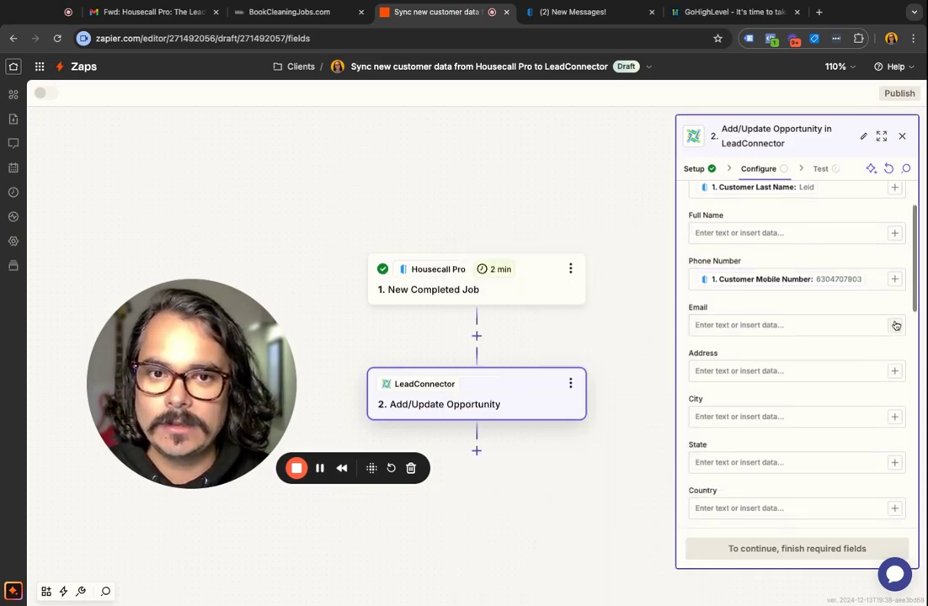
Map Email to Customer Email, and Address, City and State to Service Address Street, City and State from the Housecall Pro trigger.
{"action": "left_click", "coordinate": [888, 324]}
{"action": "left_click", "coordinate": [556, 433]}
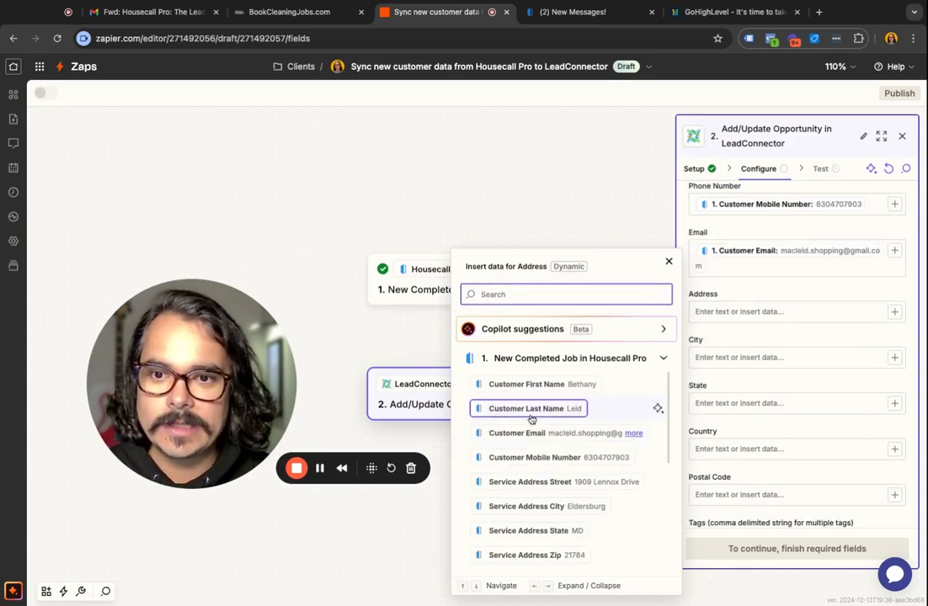
{"action": "left_click", "coordinate": [556, 482]}
{"action": "left_click", "coordinate": [549, 530]}
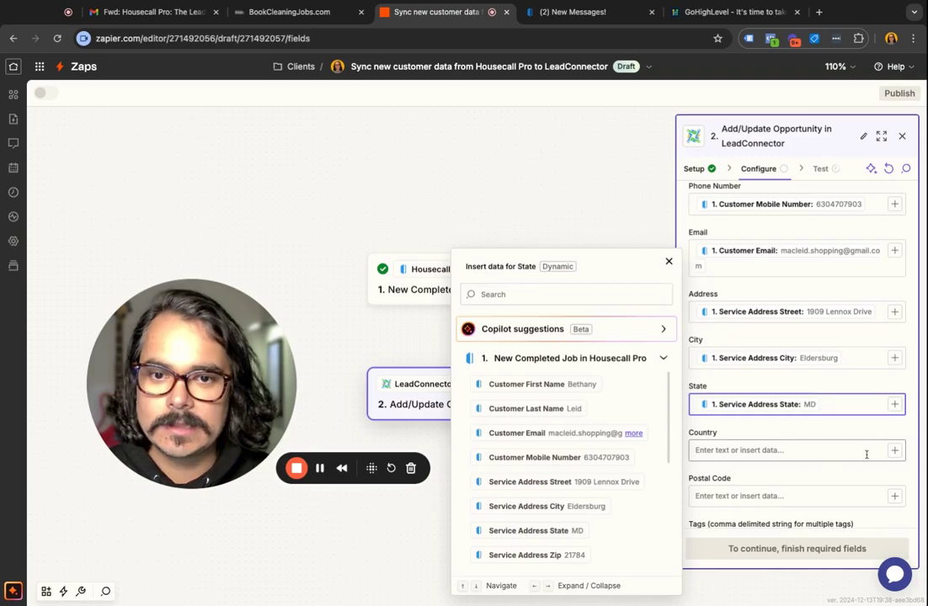
Leave Country empty and map the opportunity's Postal Code to Service Address Zip from the Housecall Pro trigger.
{"action": "left_click", "coordinate": [895, 451]}
{"action": "left_click", "coordinate": [895, 496]}
{"action": "left_click", "coordinate": [548, 497]}
{"action": "scroll", "coordinate": [776, 437], "scroll_direction": "down", "scroll_amount": 5}
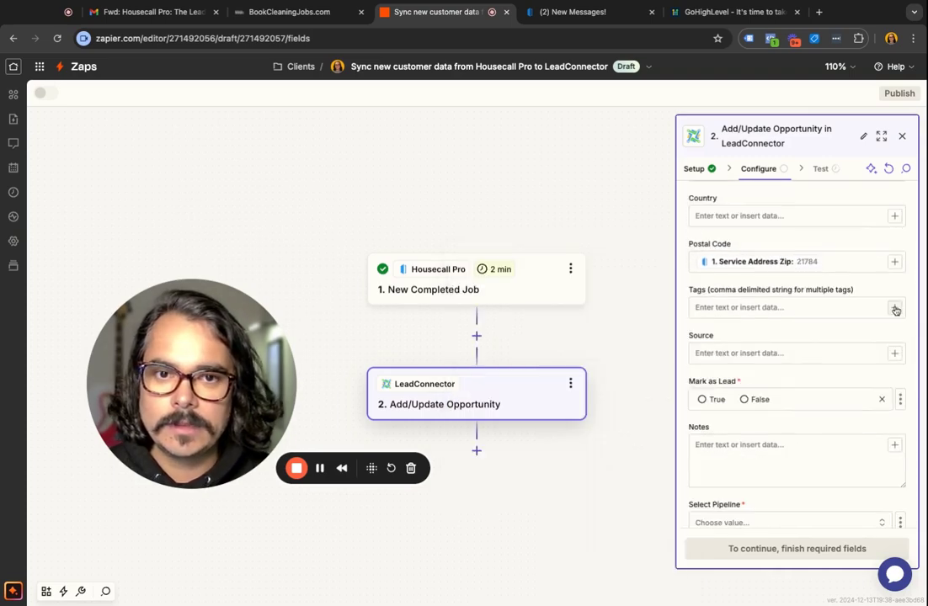
Map the opportunity's Tags field to Tags from the Housecall Pro trigger and set Mark as Lead to True.
{"action": "left_click", "coordinate": [718, 308]}
{"action": "scroll", "coordinate": [550, 480], "scroll_direction": "down", "scroll_amount": 3}
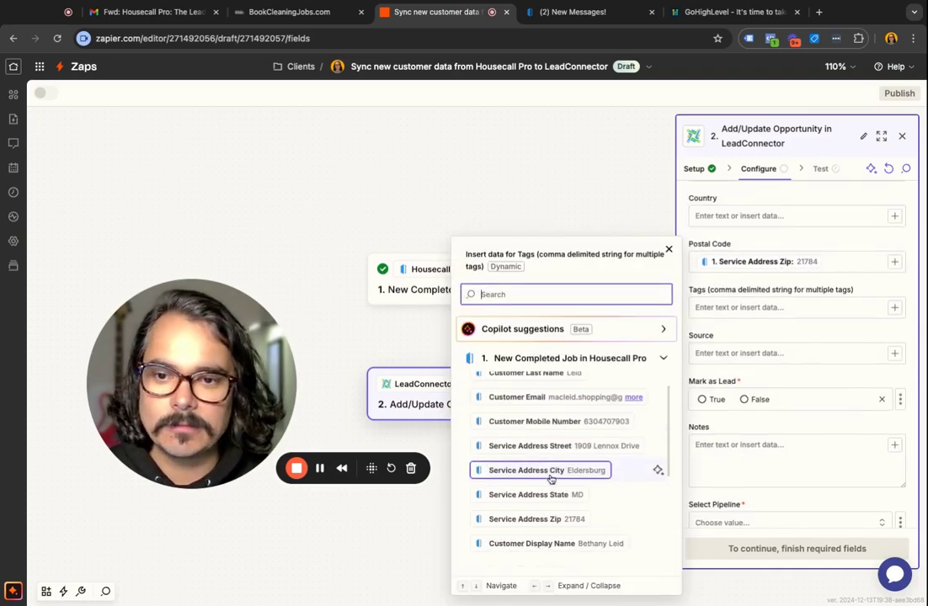
{"action": "scroll", "coordinate": [552, 479], "scroll_direction": "down", "scroll_amount": 4}
{"action": "left_click", "coordinate": [490, 495]}
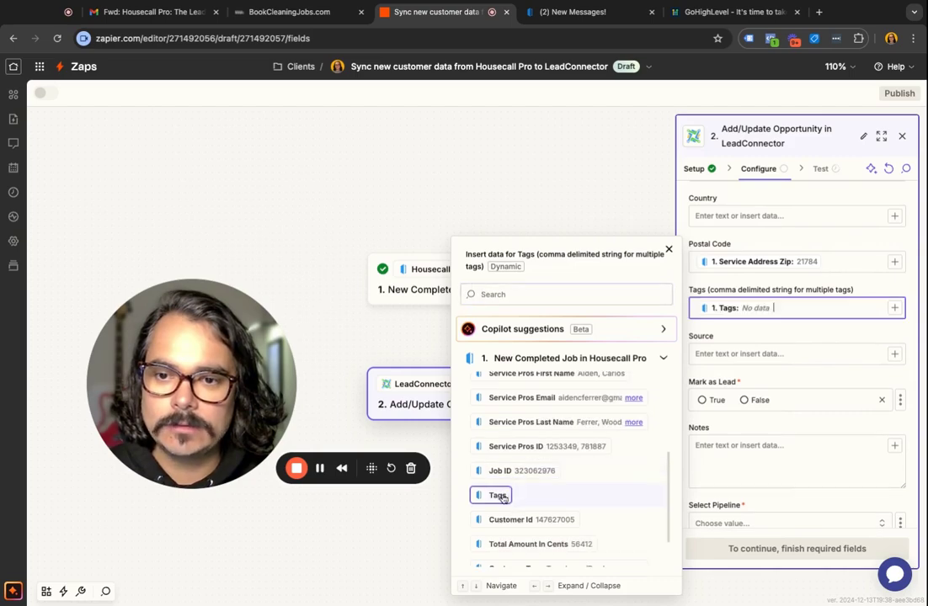
{"action": "left_click", "coordinate": [704, 348]}
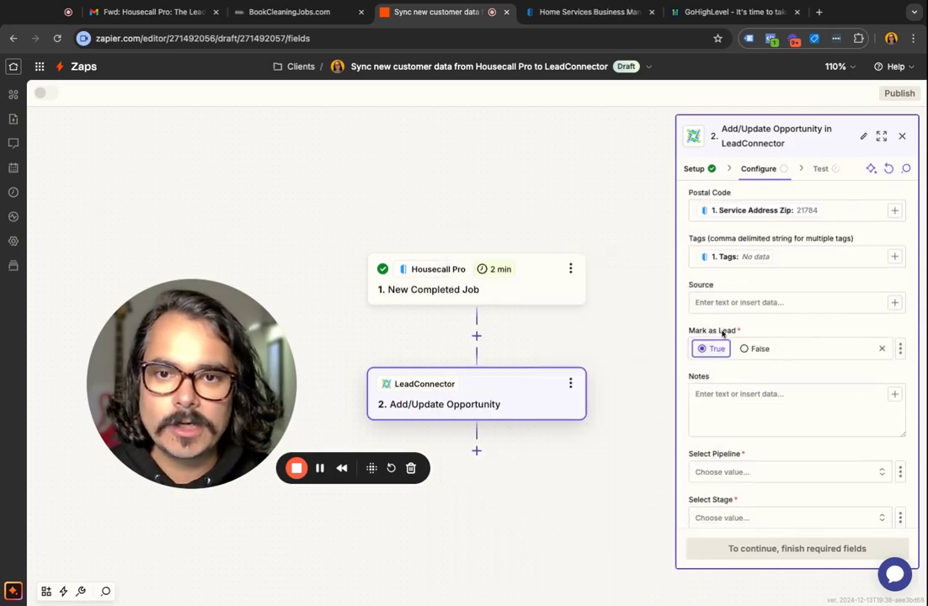
{"action": "scroll", "coordinate": [824, 365], "scroll_direction": "down", "scroll_amount": 3}
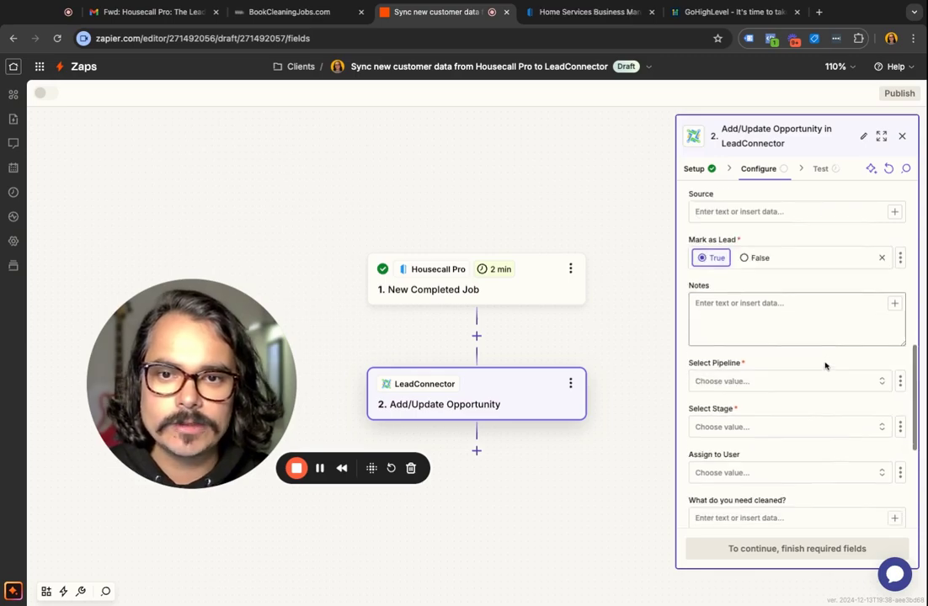
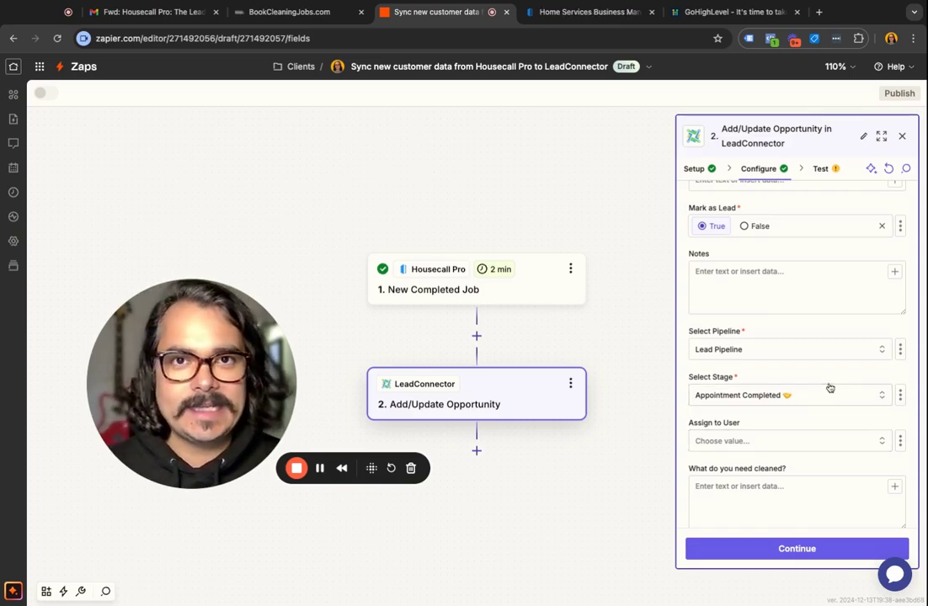
Leave the remaining optional opportunity fields empty and continue to the LeadConnector action's test.
{"action": "scroll", "coordinate": [830, 387], "scroll_direction": "down", "scroll_amount": 1}
{"action": "scroll", "coordinate": [830, 387], "scroll_direction": "down", "scroll_amount": 1}
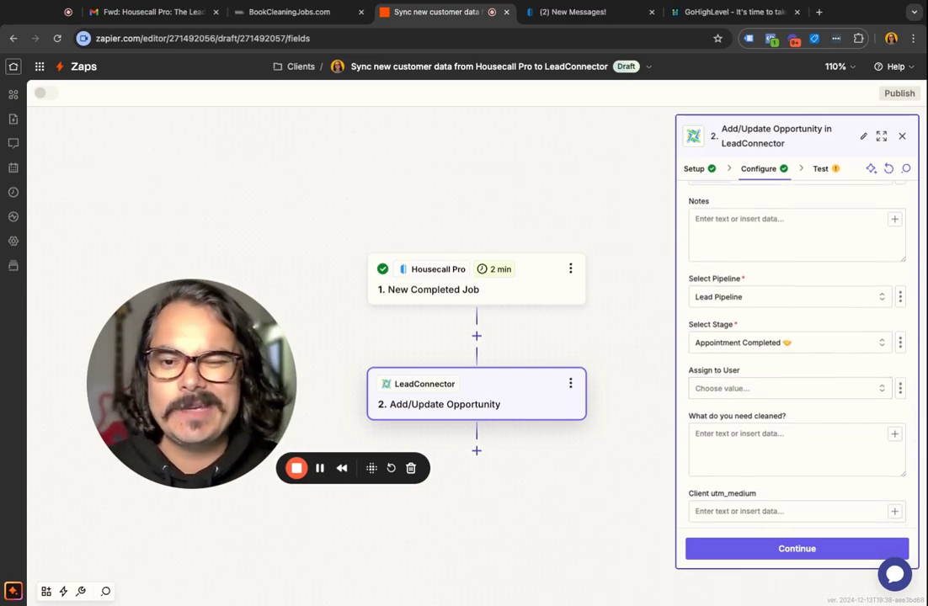
{"action": "scroll", "coordinate": [809, 337], "scroll_direction": "down", "scroll_amount": 3}
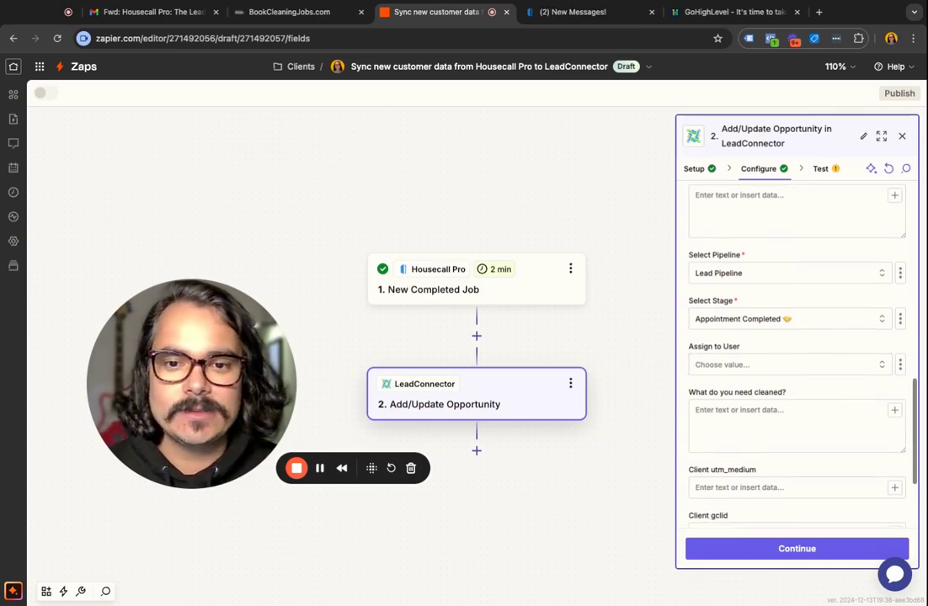
{"action": "scroll", "coordinate": [832, 331], "scroll_direction": "down", "scroll_amount": 4}
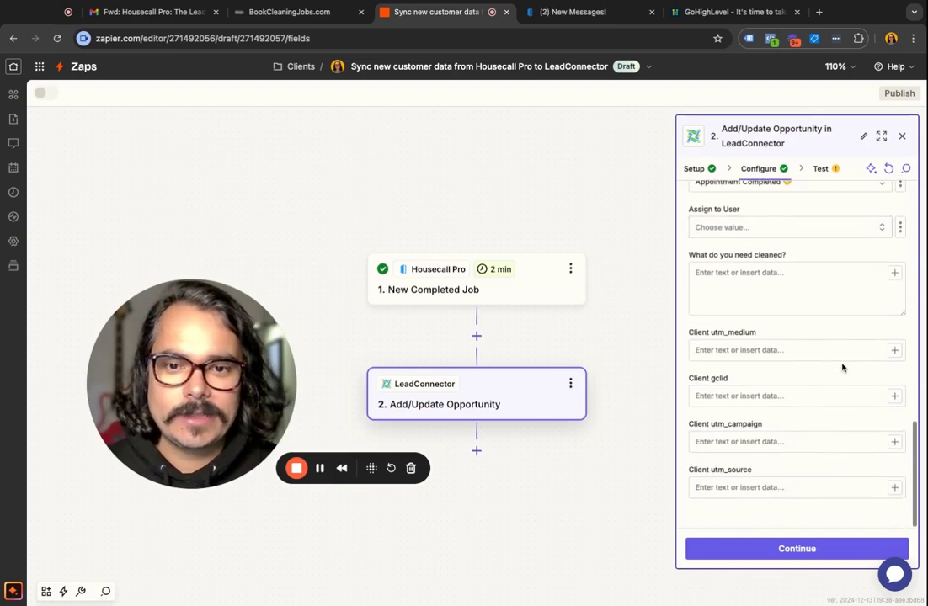
{"action": "left_click", "coordinate": [838, 548]}
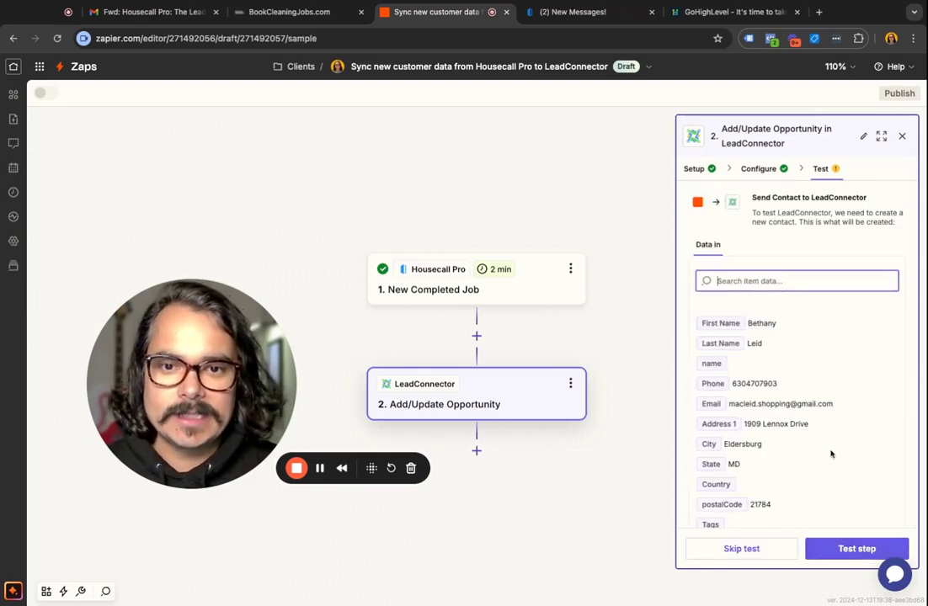
Test the Add/Update Opportunity action with the mapped sample data and publish the Zap.
{"action": "scroll", "coordinate": [830, 472], "scroll_direction": "down", "scroll_amount": 5}
{"action": "scroll", "coordinate": [841, 491], "scroll_direction": "down", "scroll_amount": 2}
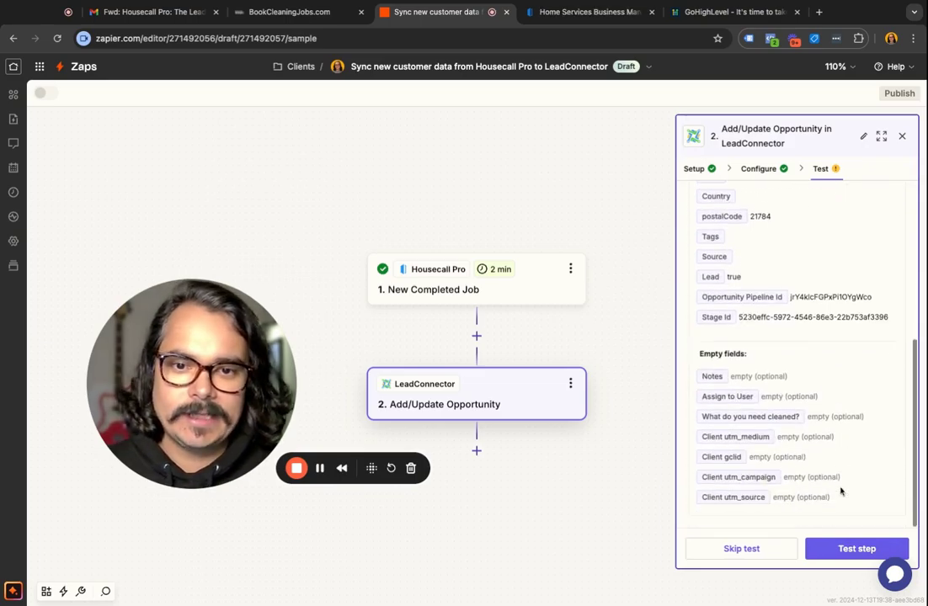
{"action": "left_click", "coordinate": [841, 549]}
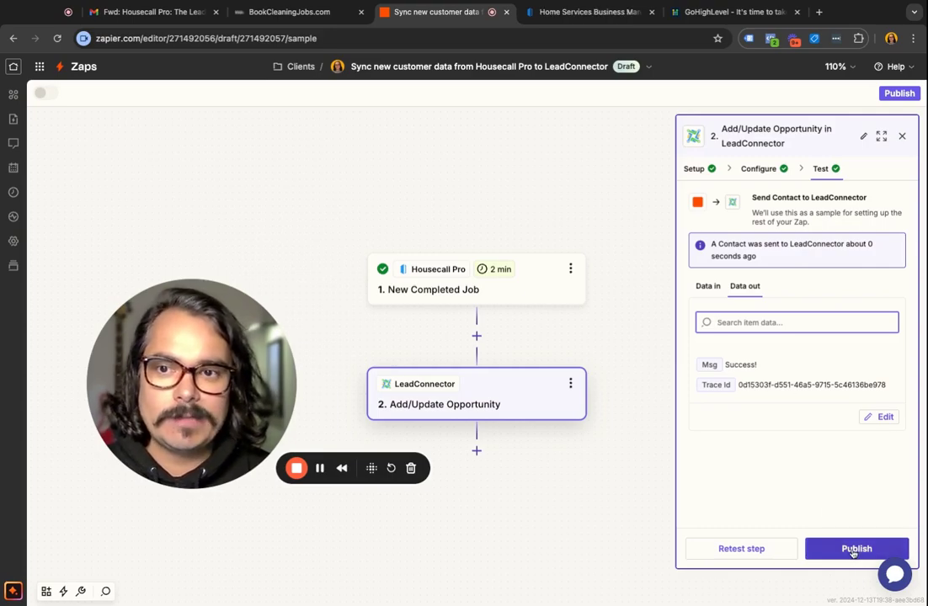
{"action": "left_click", "coordinate": [853, 549]}
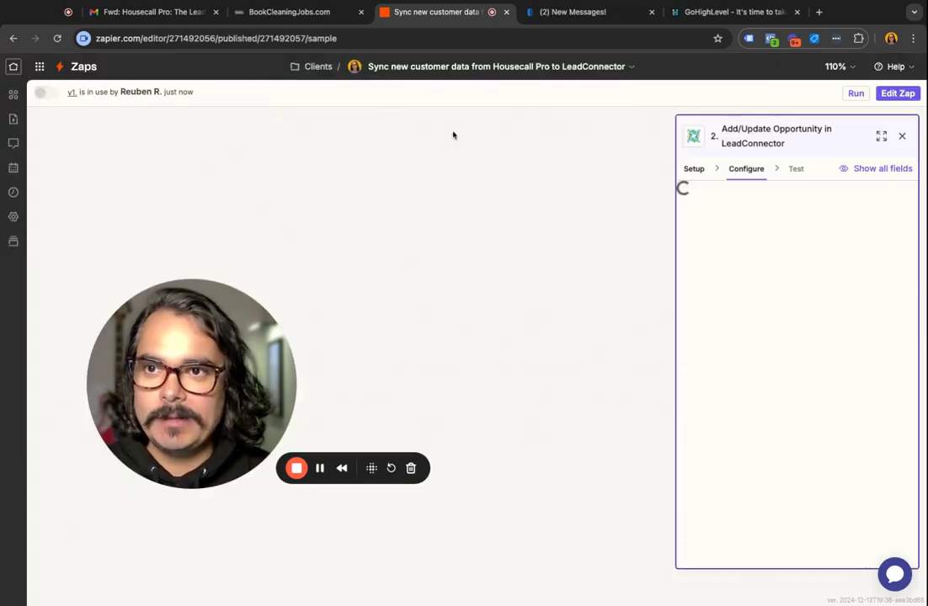
{"action": "left_click", "coordinate": [505, 67]}
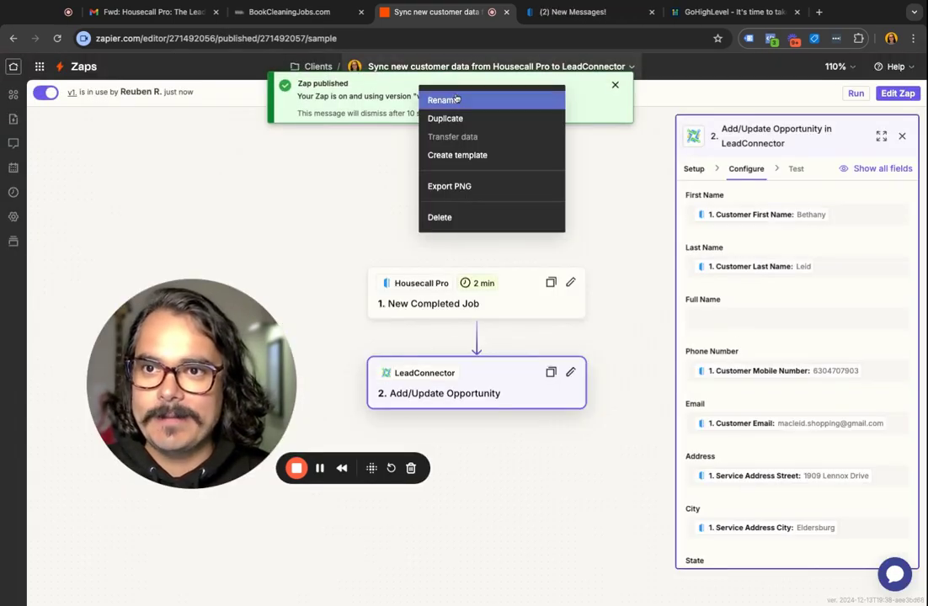
{"action": "left_click", "coordinate": [640, 218]}
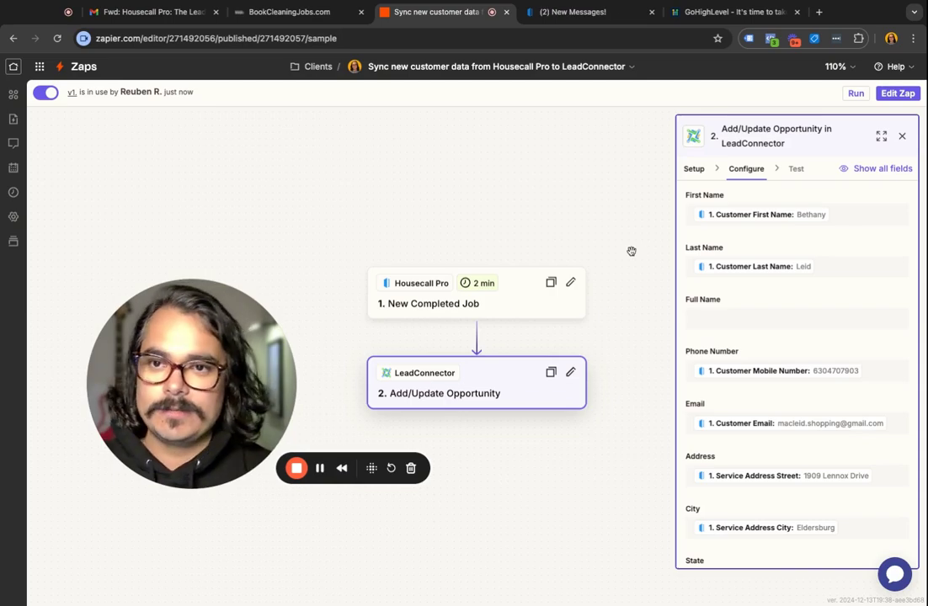
{"action": "left_click", "coordinate": [440, 303]}
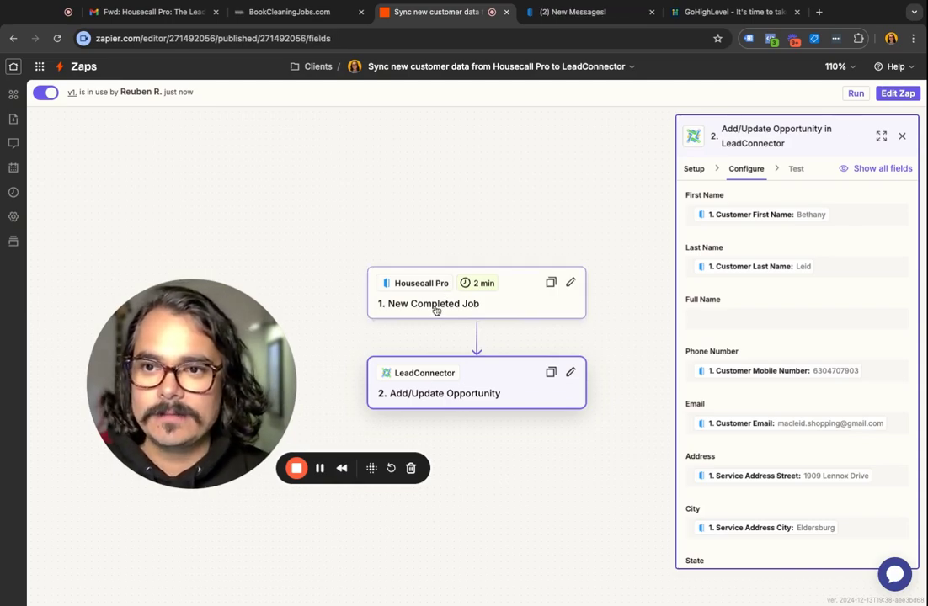
{"action": "left_click", "coordinate": [456, 396]}
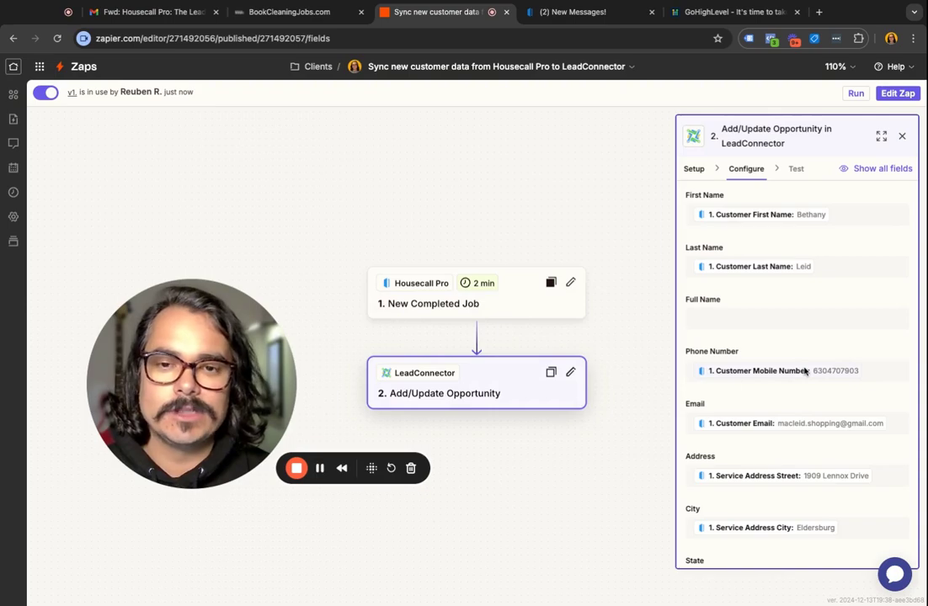
{"action": "scroll", "coordinate": [796, 354], "scroll_direction": "down", "scroll_amount": 3}
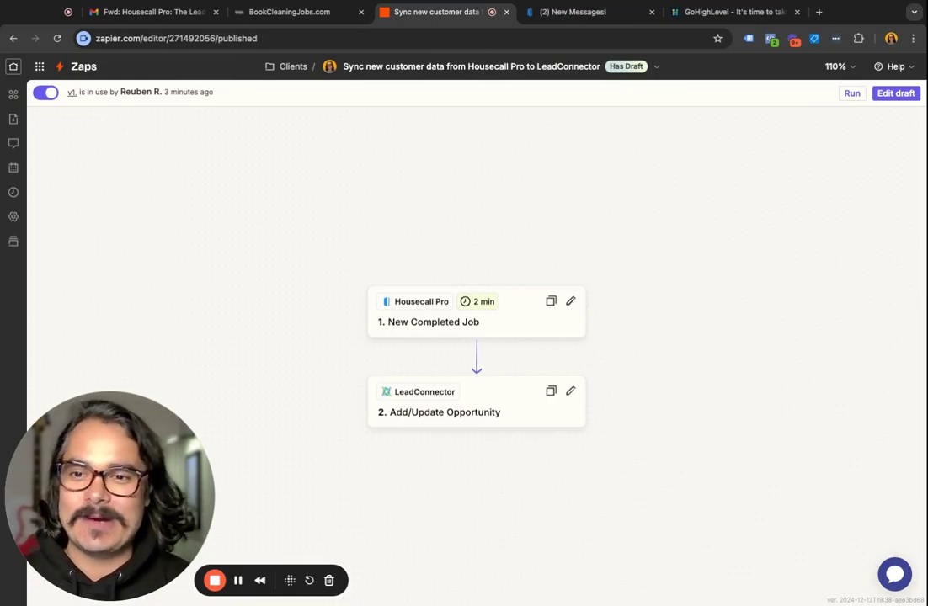
Resume editing the Zap's existing draft and open the setup of its LeadConnector trigger.
{"action": "left_click", "coordinate": [897, 93]}
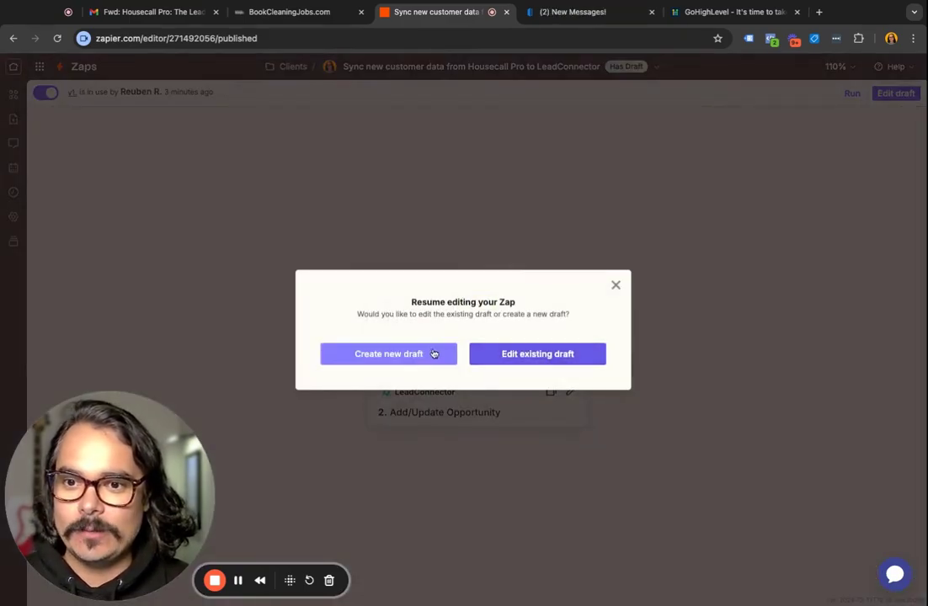
{"action": "left_click", "coordinate": [483, 357]}
{"action": "left_click", "coordinate": [570, 325]}
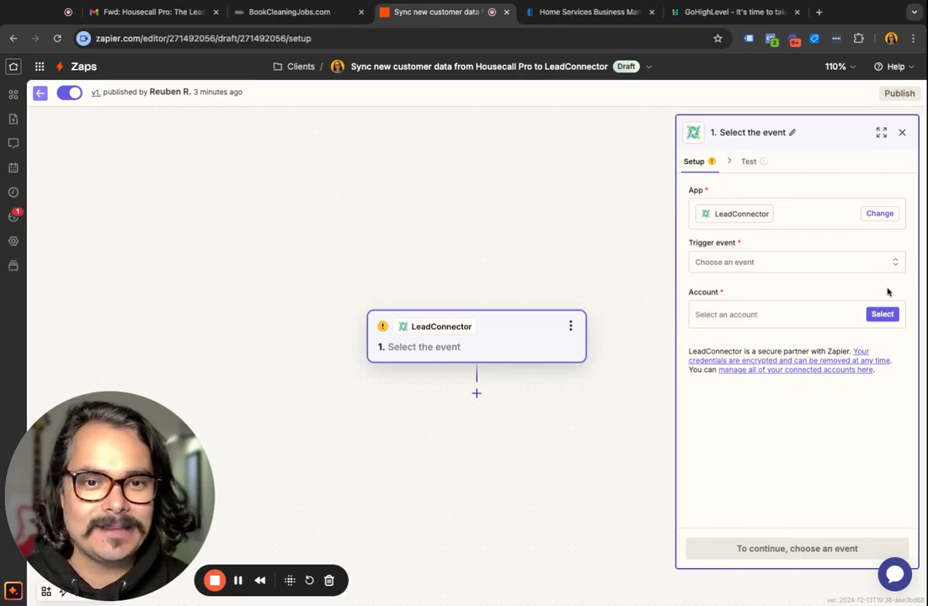
Set the LeadConnector trigger event to Pipeline Stage Changed, using the LeadConnector - Supreme Gleam Team account, and continue to its configuration.
{"action": "left_click", "coordinate": [893, 261]}
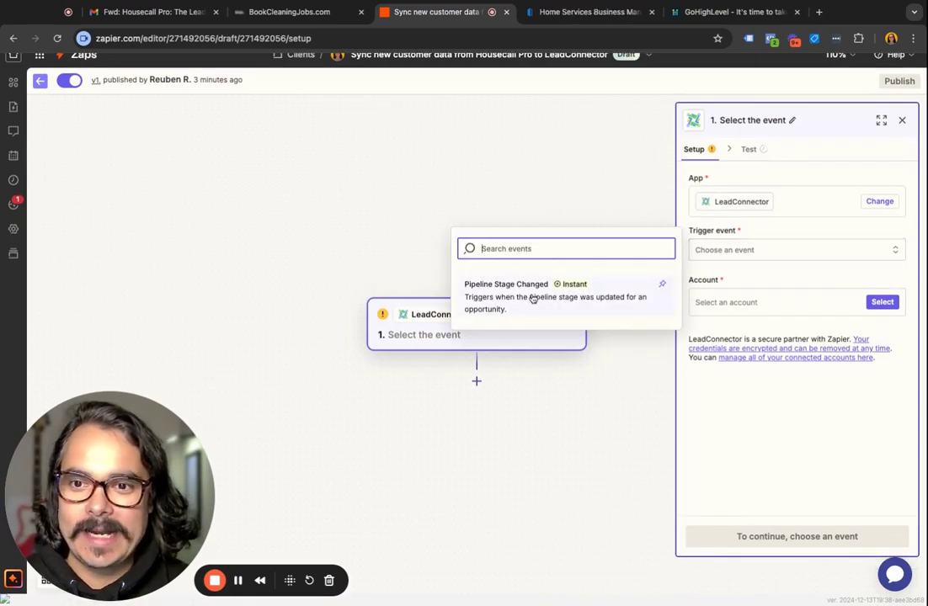
{"action": "left_click", "coordinate": [533, 299]}
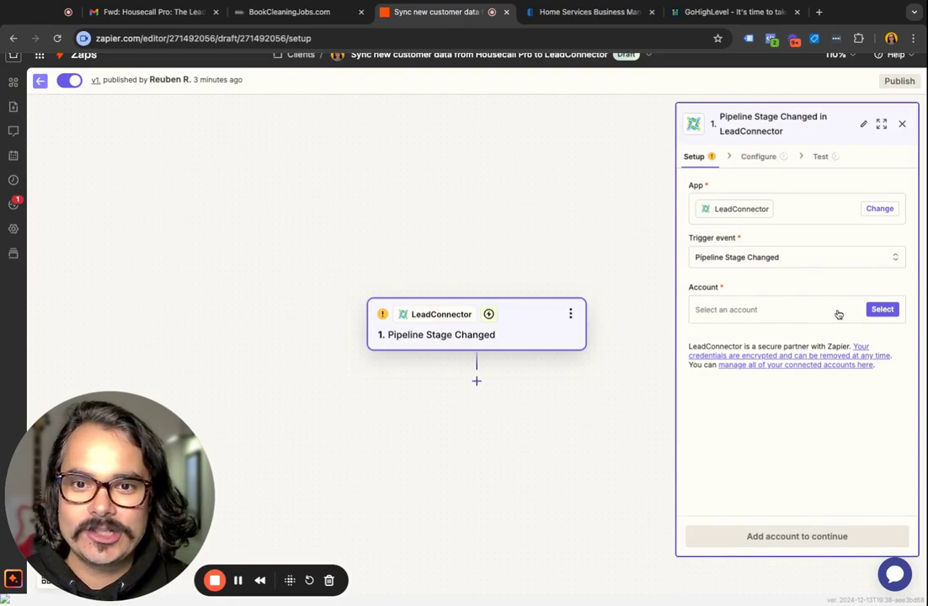
{"action": "left_click", "coordinate": [796, 307]}
{"action": "key", "text": "Return"}
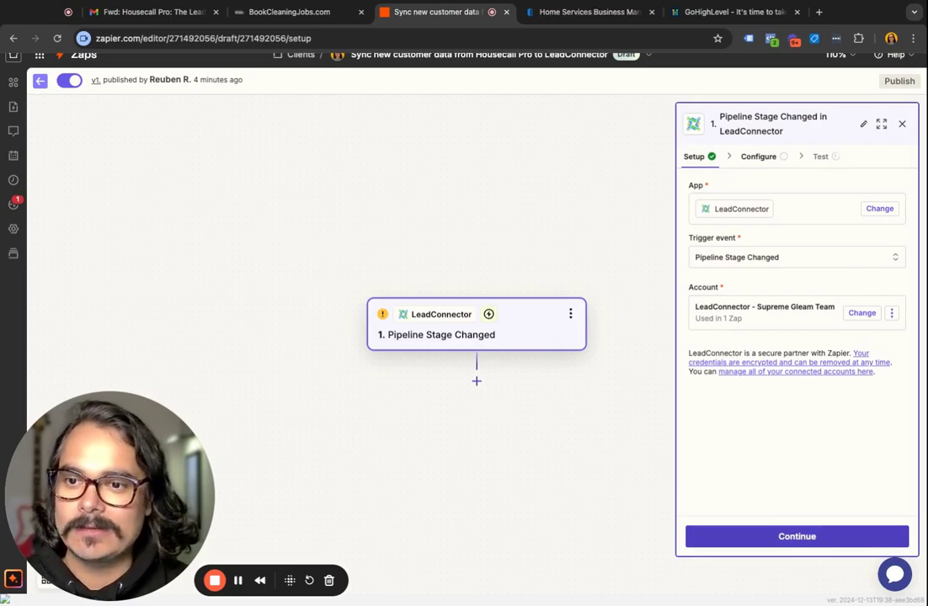
{"action": "left_click", "coordinate": [797, 536]}
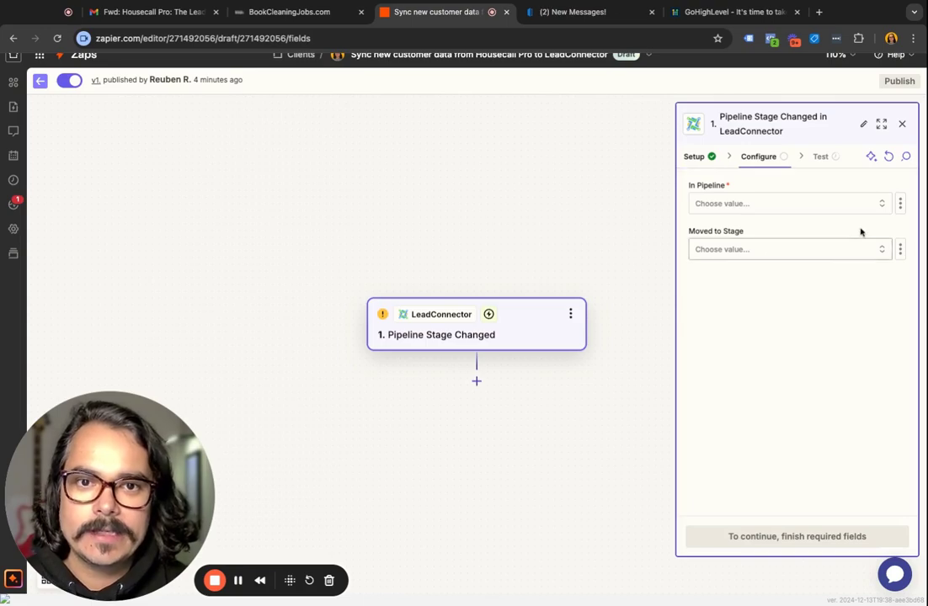
Set the trigger's In Pipeline to Lead Pipeline and Moved to Stage to NEW LEADS.
{"action": "left_click", "coordinate": [807, 203]}
{"action": "left_click", "coordinate": [505, 218]}
{"action": "left_click", "coordinate": [803, 257]}
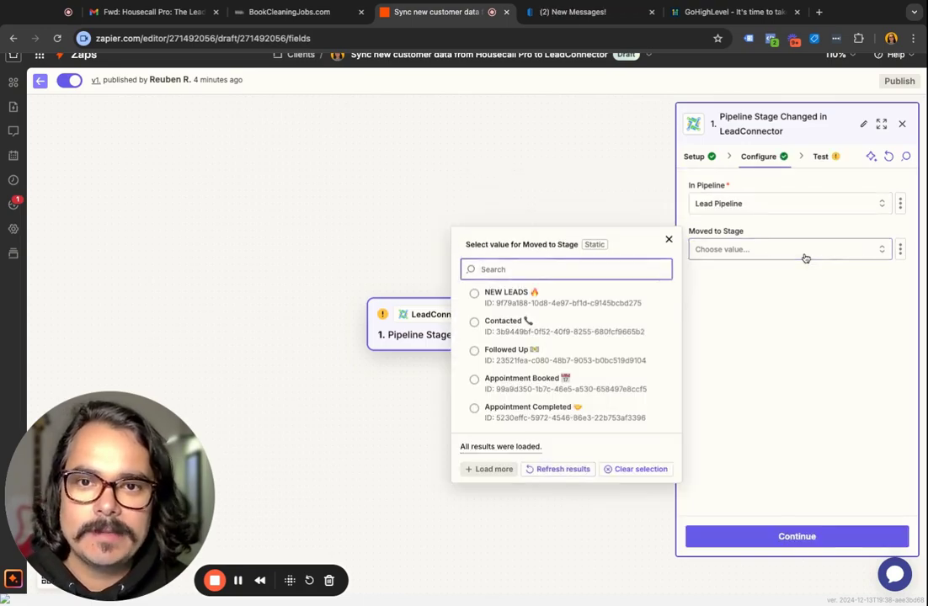
{"action": "left_click", "coordinate": [505, 292]}
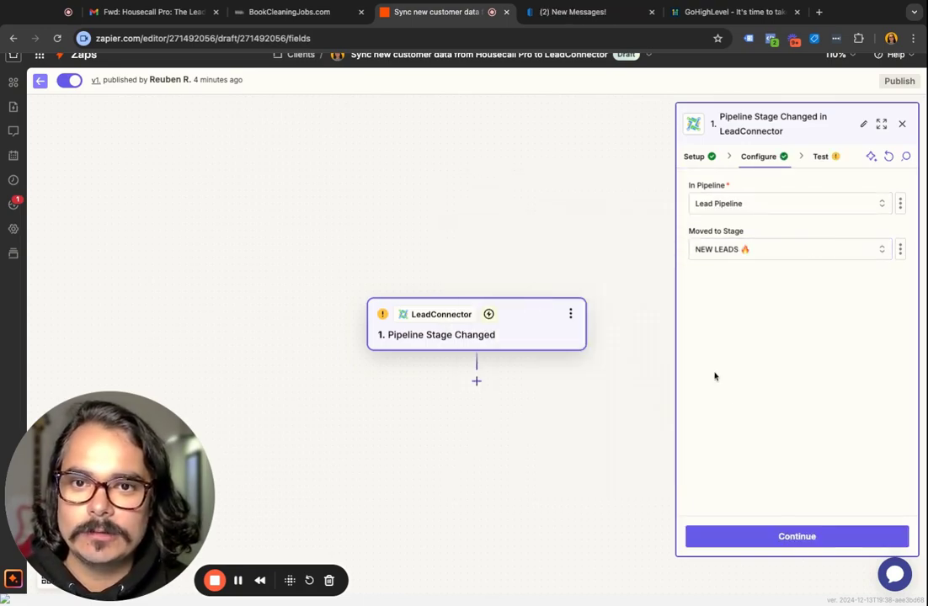
Test the Pipeline Stage Changed trigger and continue with the record Pipeline Stage changed A.
{"action": "left_click", "coordinate": [808, 539]}
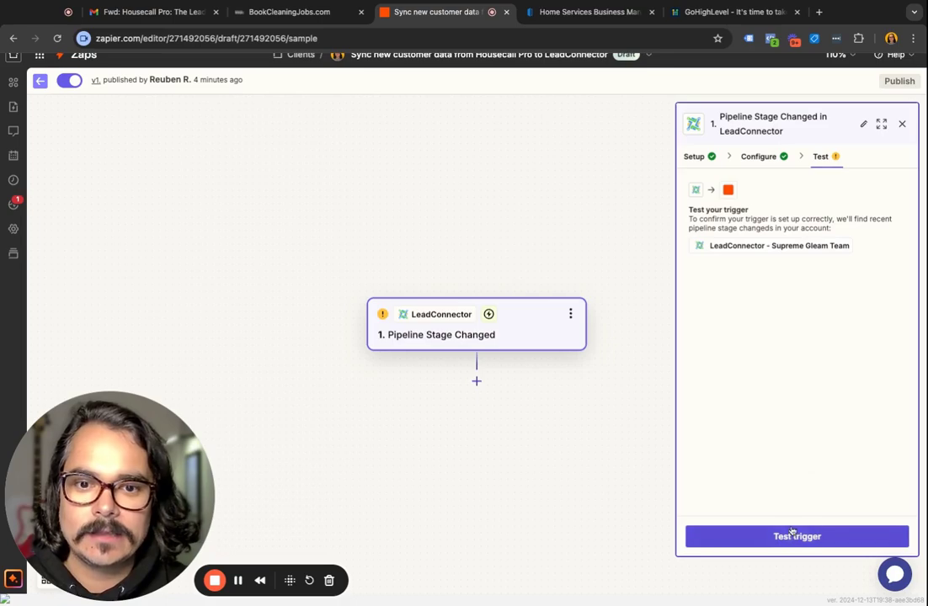
{"action": "left_click", "coordinate": [792, 532]}
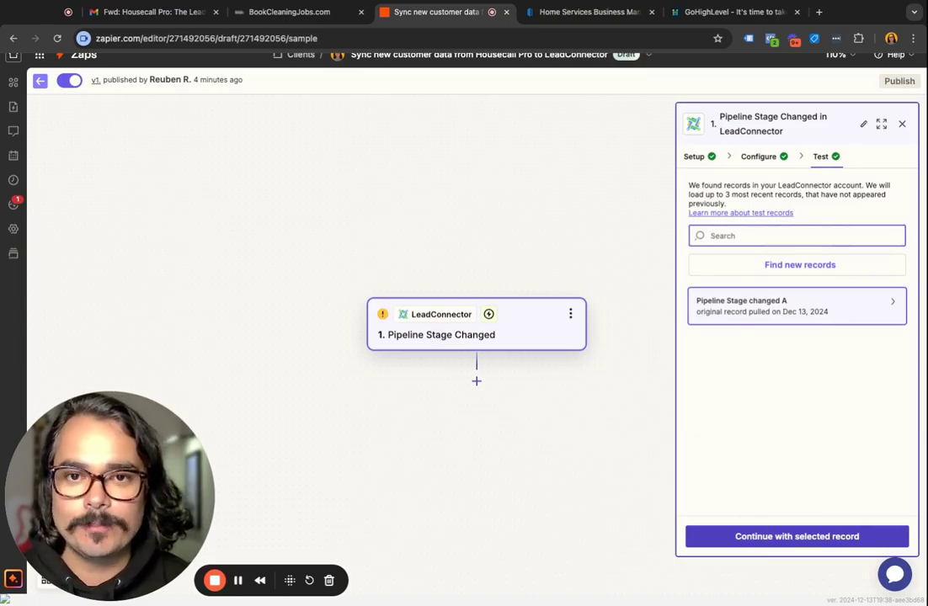
{"action": "left_click", "coordinate": [811, 540]}
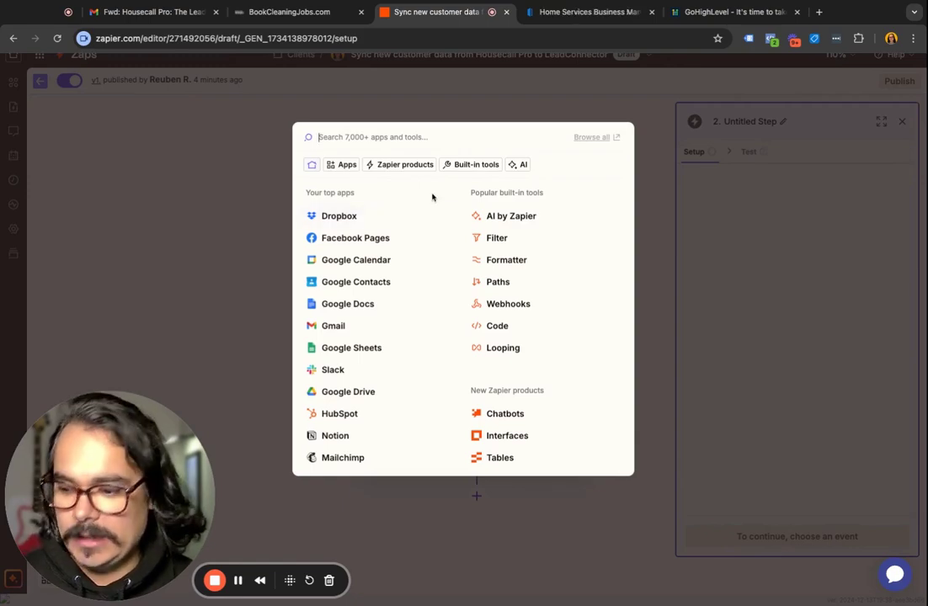
Set the Zap's second step to Housecall Pro's Create Customer event, using the Housecall Pro - Supreme Gleam Team account, and continue to its configuration.
{"action": "type", "text": "housecall"}
{"action": "left_click", "coordinate": [393, 167]}
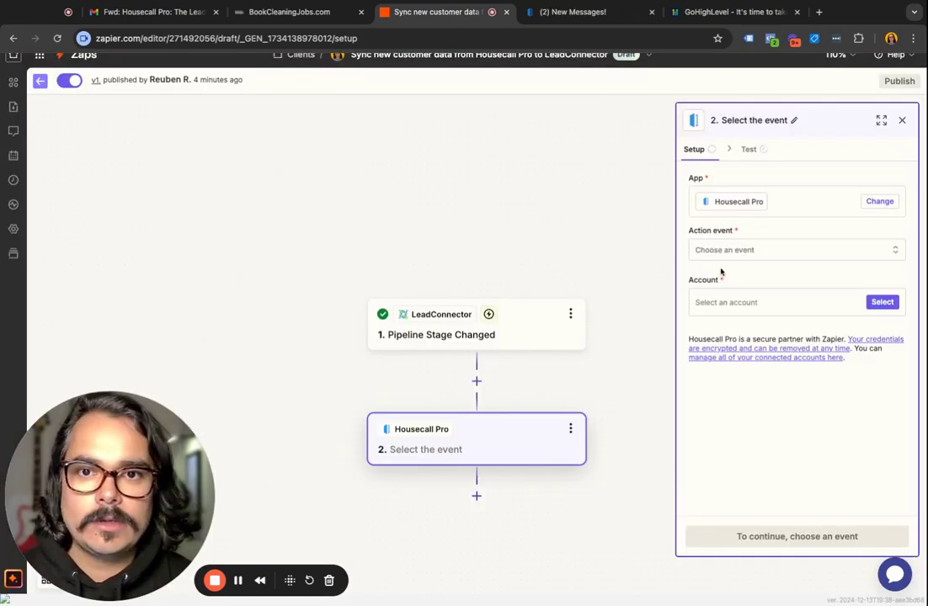
{"action": "left_click", "coordinate": [781, 250]}
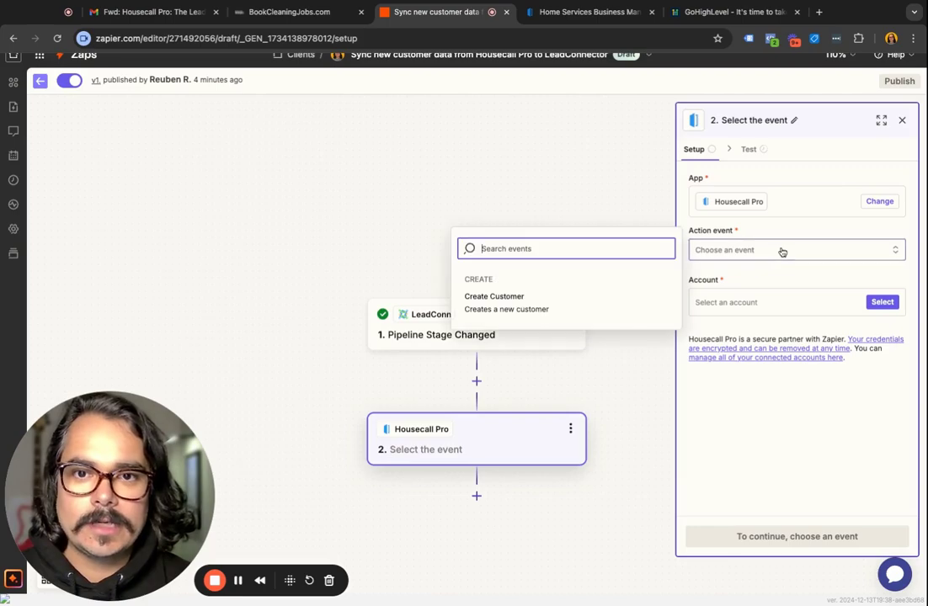
{"action": "left_click", "coordinate": [547, 308]}
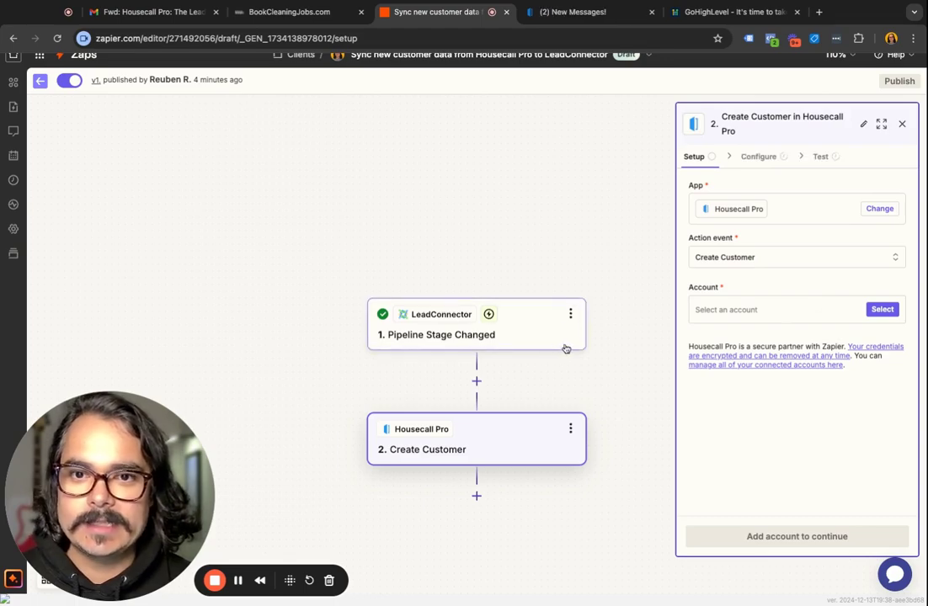
{"action": "left_click", "coordinate": [778, 312]}
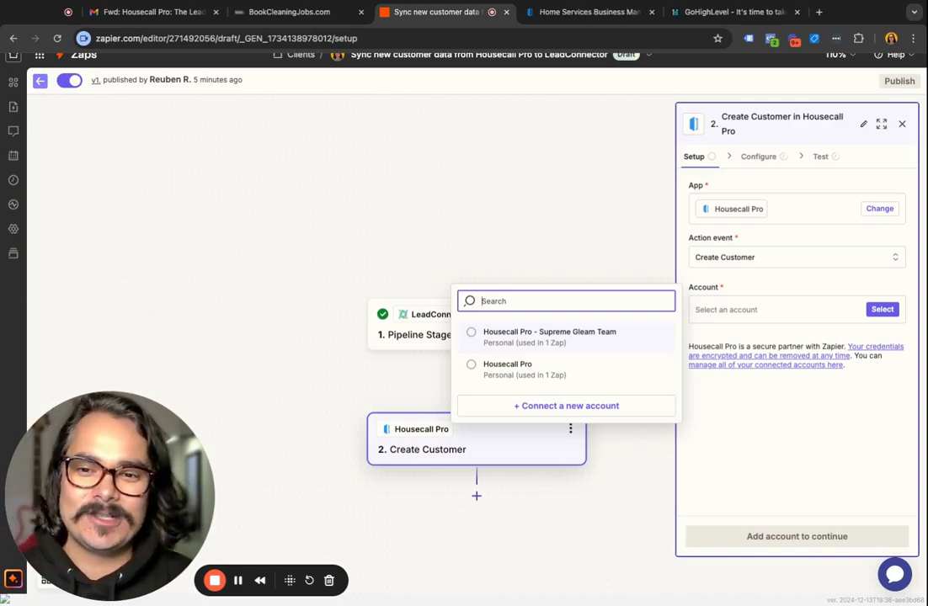
{"action": "left_click", "coordinate": [550, 336]}
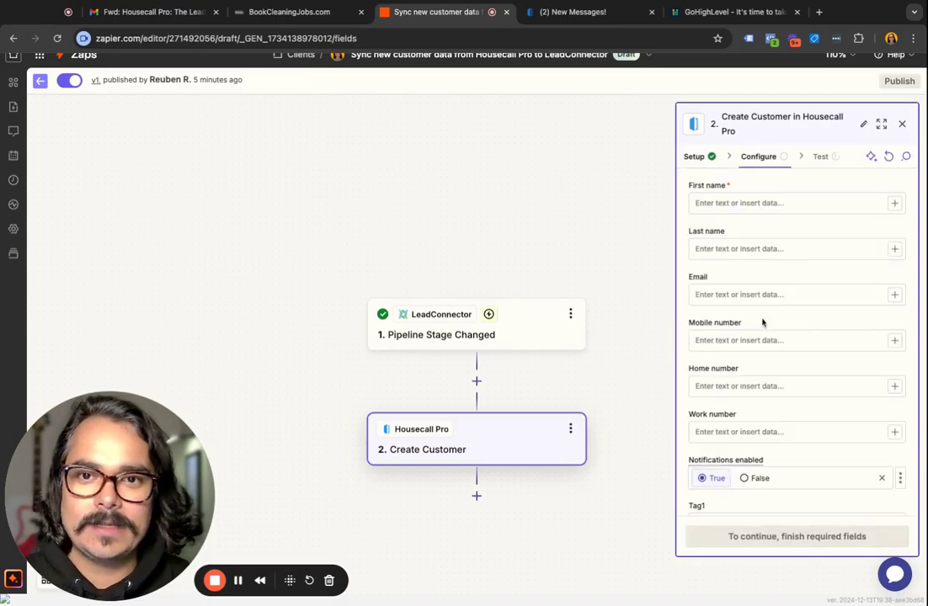
Map the new customer's First name and Last name to the First Name and Last Name from the Pipeline Stage Changed trigger.
{"action": "left_click", "coordinate": [738, 201]}
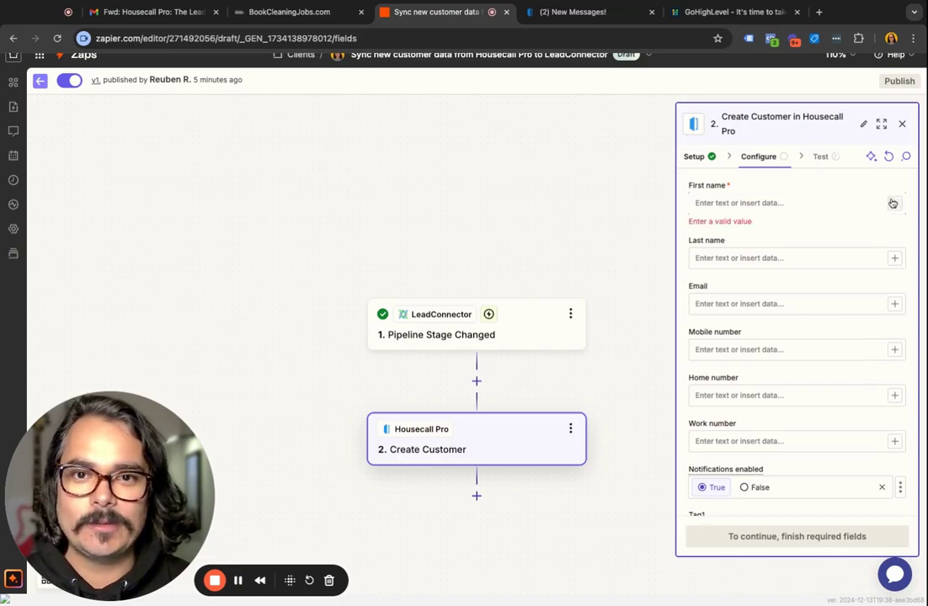
{"action": "left_click", "coordinate": [895, 203]}
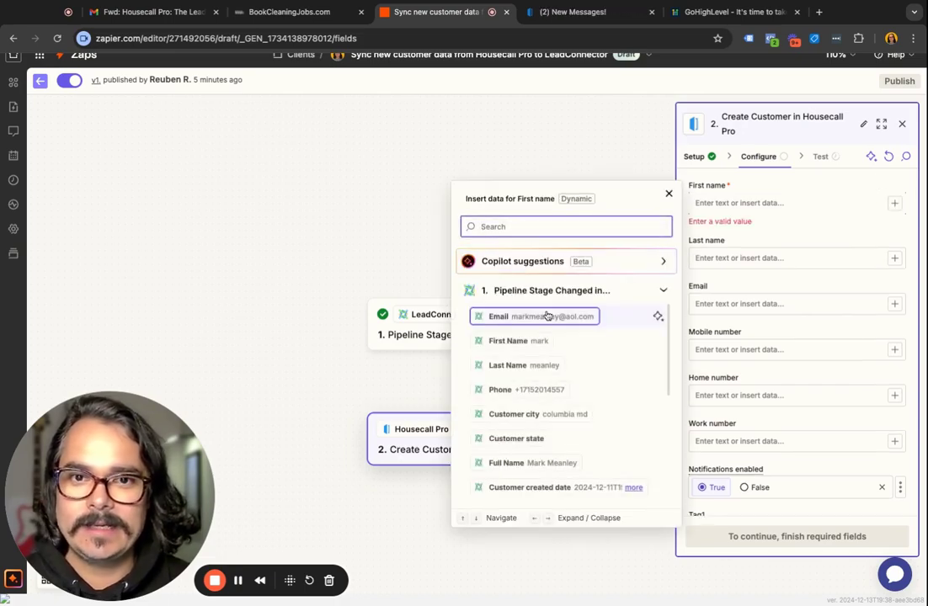
{"action": "left_click", "coordinate": [526, 368]}
{"action": "left_click", "coordinate": [515, 341]}
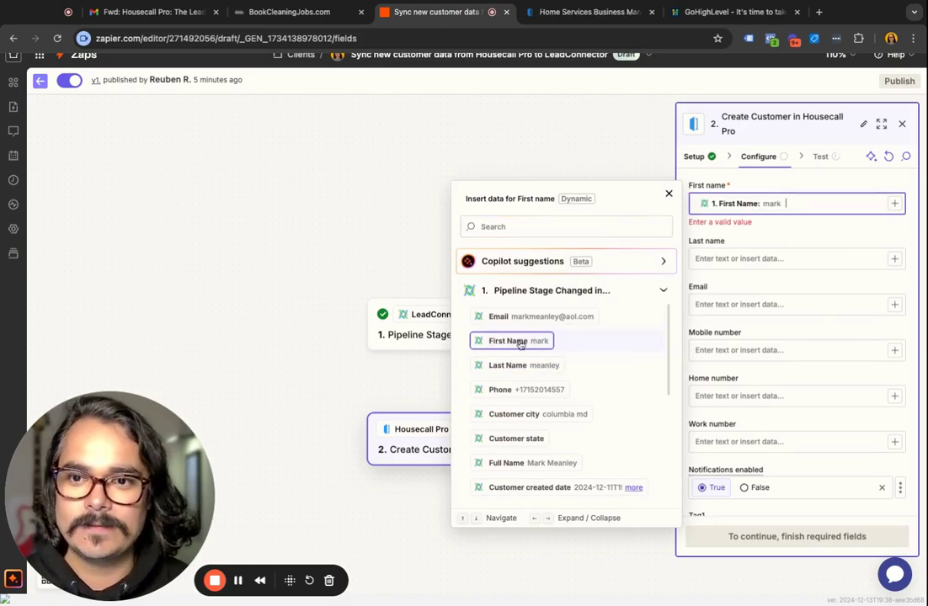
{"action": "left_click", "coordinate": [875, 254]}
{"action": "left_click", "coordinate": [509, 412]}
Map the customer's Email to the trigger's Email and the Mobile number to the trigger's Phone.
{"action": "left_click", "coordinate": [891, 295]}
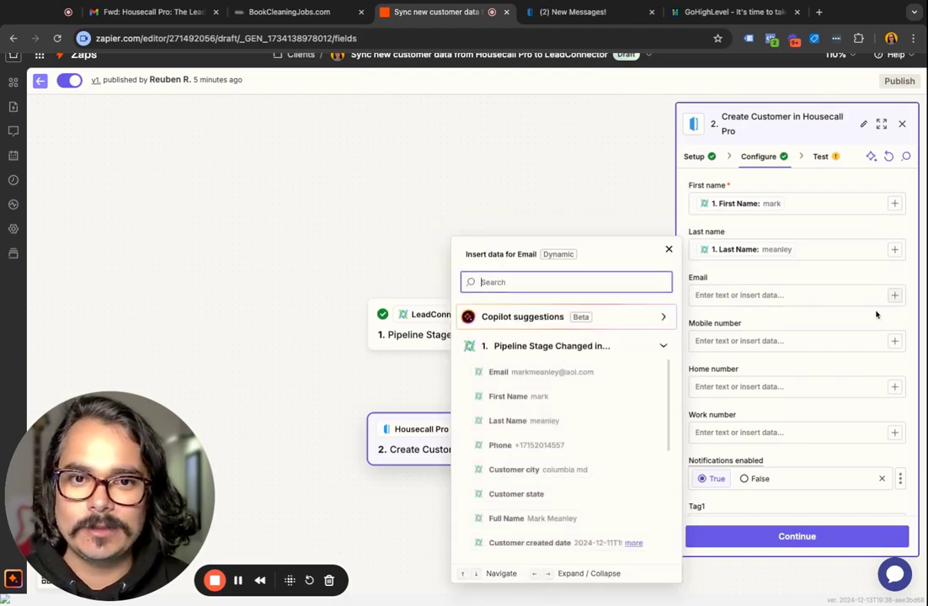
{"action": "left_click", "coordinate": [499, 372]}
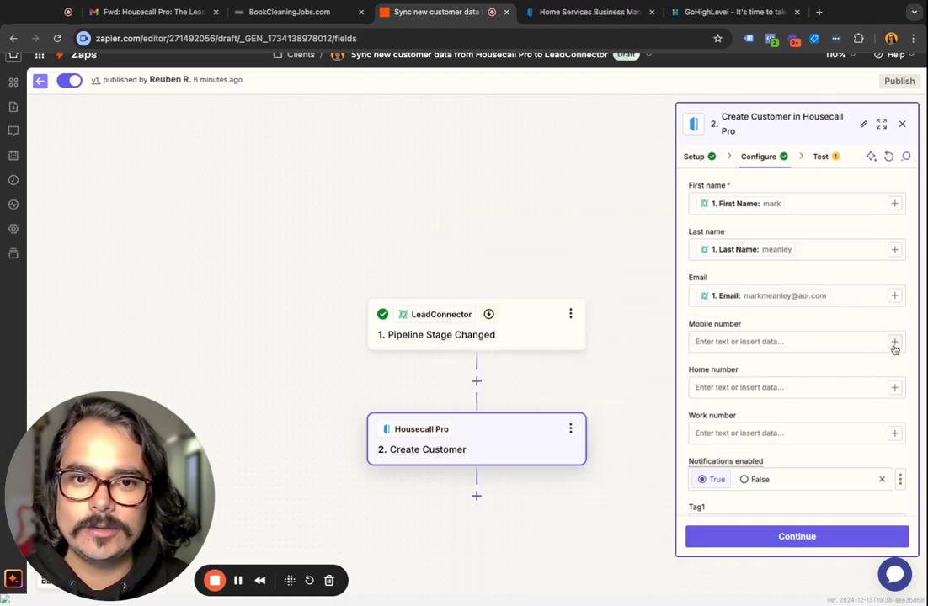
{"action": "left_click", "coordinate": [894, 349]}
{"action": "left_click", "coordinate": [497, 388]}
Clear the mapped data from the customer's State and Zip fields.
{"action": "left_click", "coordinate": [897, 290]}
{"action": "scroll", "coordinate": [826, 393], "scroll_direction": "down", "scroll_amount": 5}
{"action": "left_click", "coordinate": [828, 394]}
{"action": "key", "text": "BackSpace"}
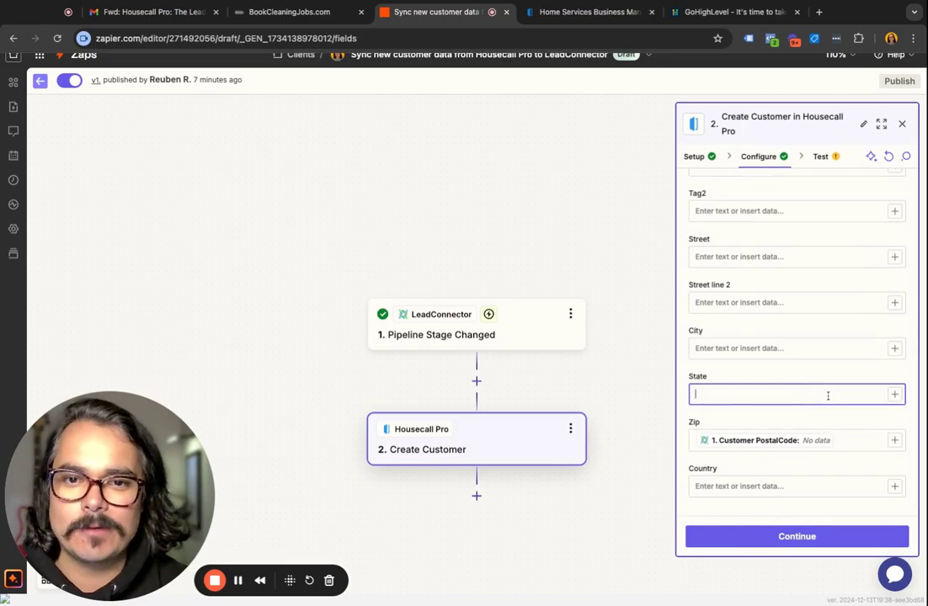
{"action": "left_click", "coordinate": [843, 439]}
{"action": "key", "text": "BackSpace"}
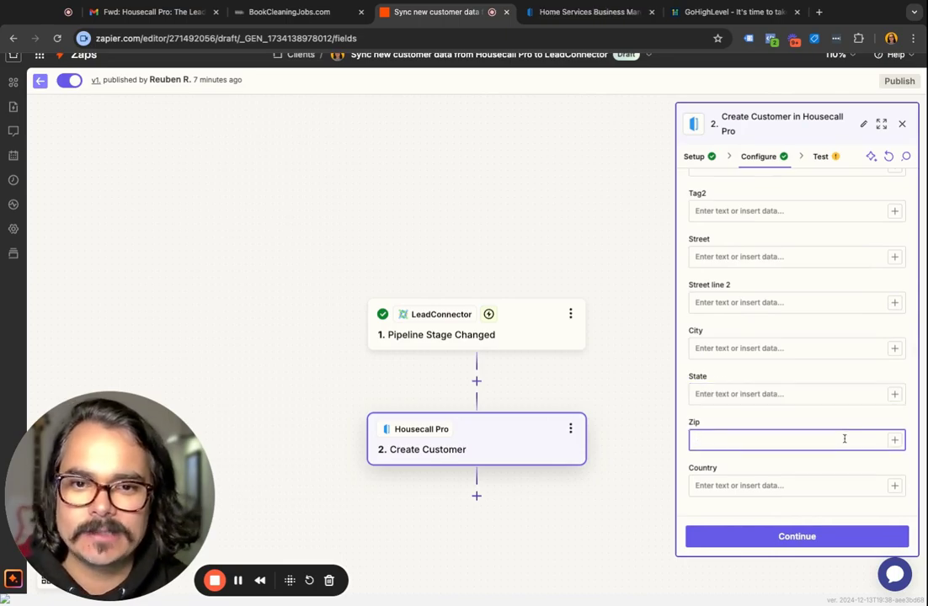
Check the mapped customer fields, test the Create Customer step by sending the customer to Housecall Pro, and review the returned data.
{"action": "scroll", "coordinate": [843, 438], "scroll_direction": "down", "scroll_amount": 1}
{"action": "scroll", "coordinate": [840, 417], "scroll_direction": "up", "scroll_amount": 10}
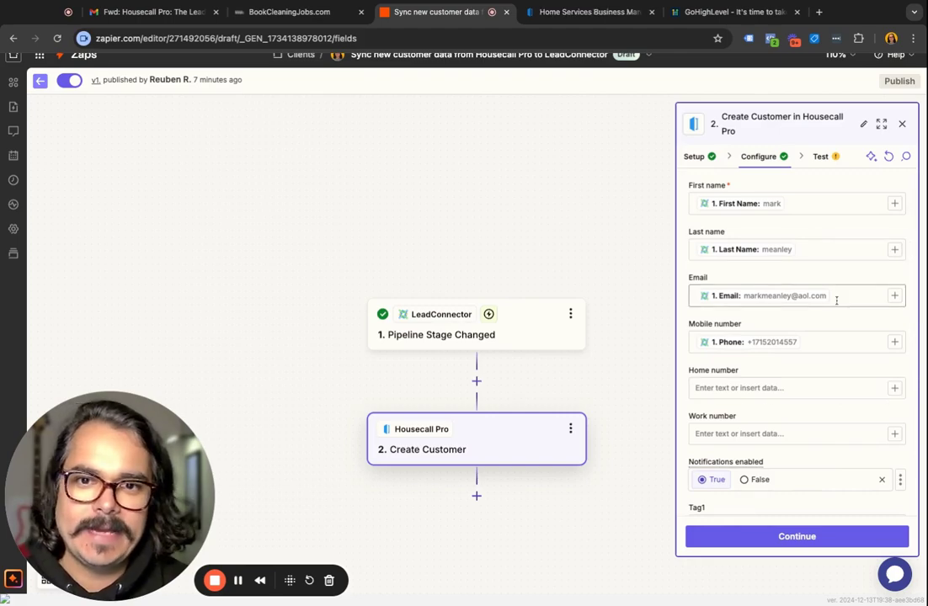
{"action": "scroll", "coordinate": [842, 337], "scroll_direction": "down", "scroll_amount": 1}
{"action": "scroll", "coordinate": [828, 408], "scroll_direction": "down", "scroll_amount": 2}
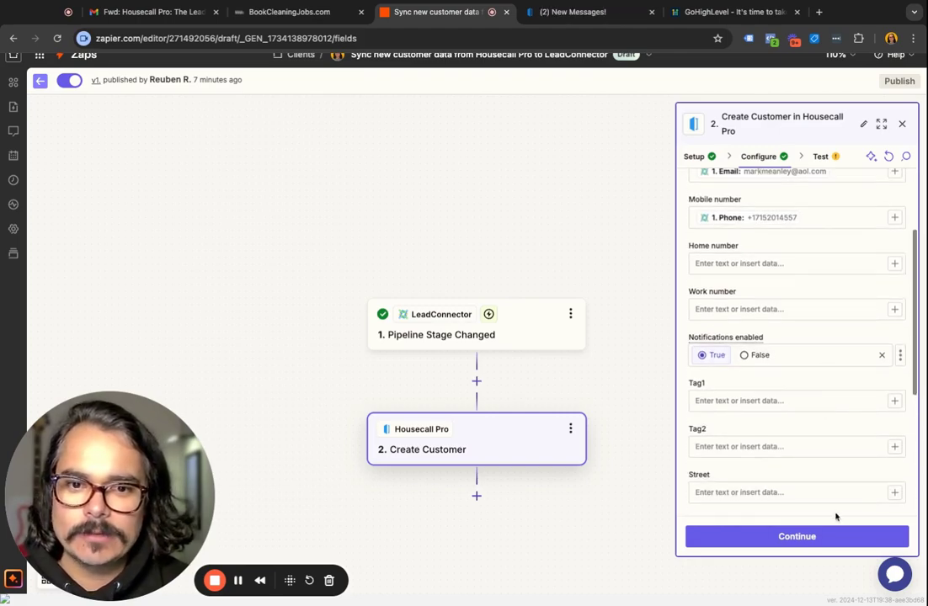
{"action": "left_click", "coordinate": [829, 536]}
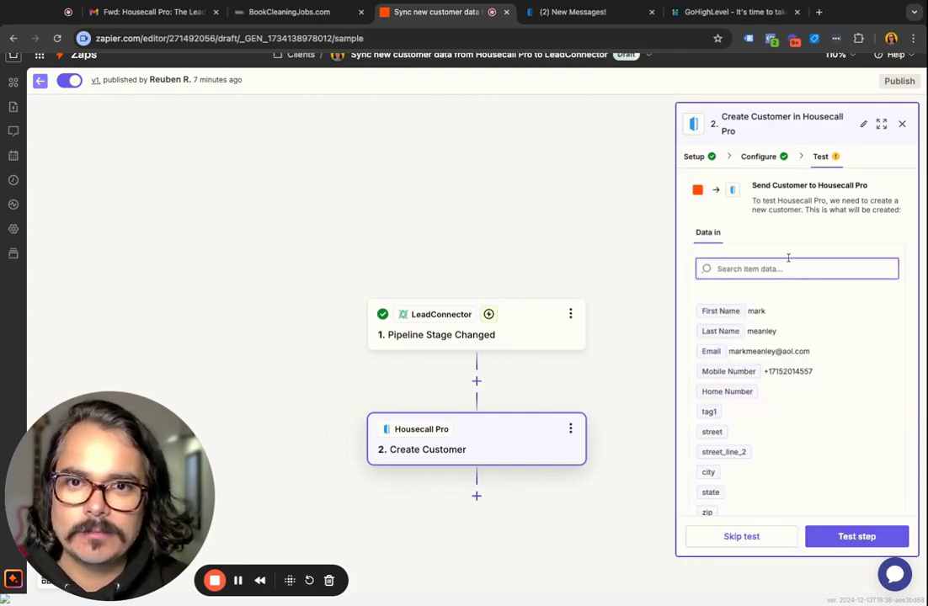
{"action": "left_click", "coordinate": [856, 536]}
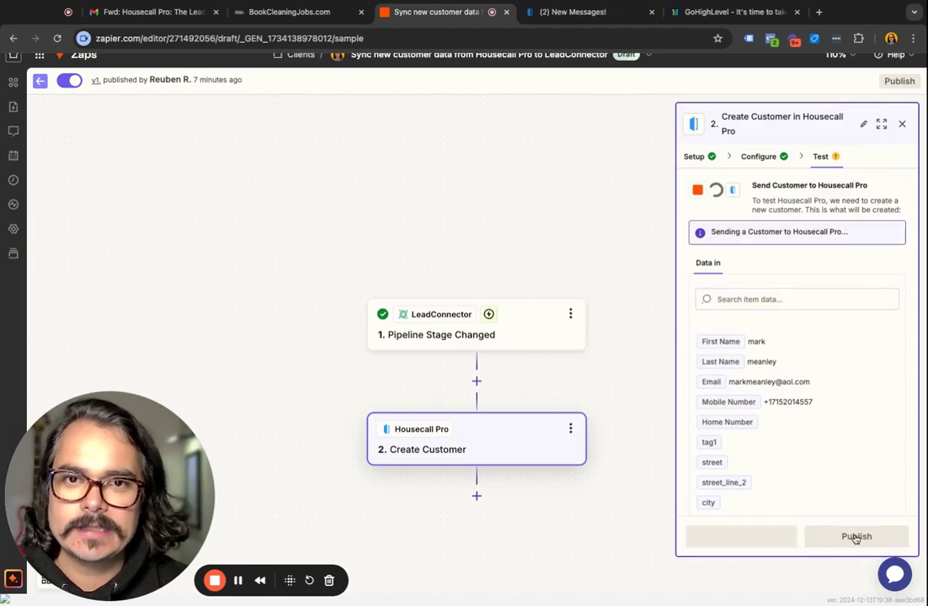
{"action": "scroll", "coordinate": [736, 397], "scroll_direction": "down", "scroll_amount": 5}
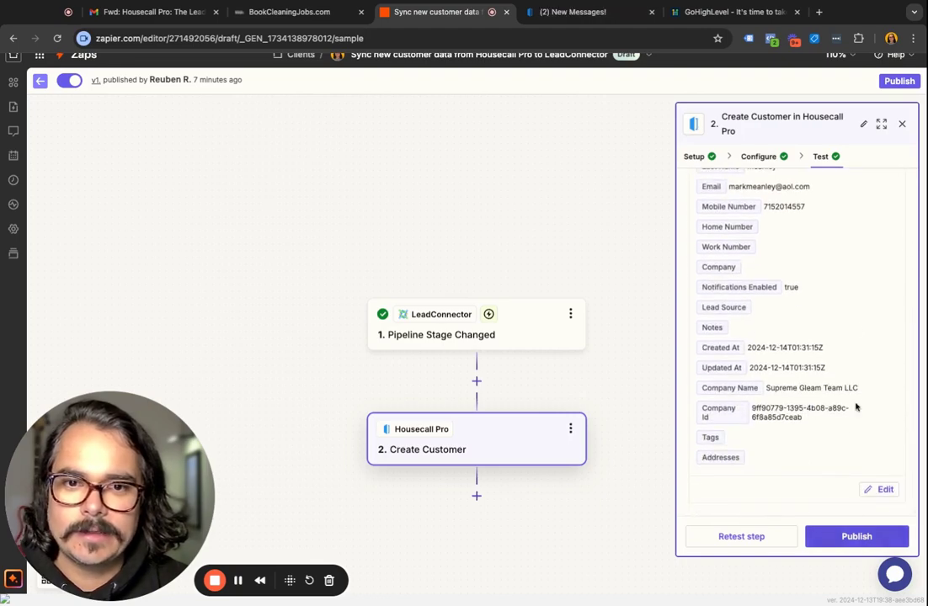
{"action": "scroll", "coordinate": [858, 396], "scroll_direction": "up", "scroll_amount": 5}
Publish the Zap as a new version named 2.0.
{"action": "left_click", "coordinate": [856, 536]}
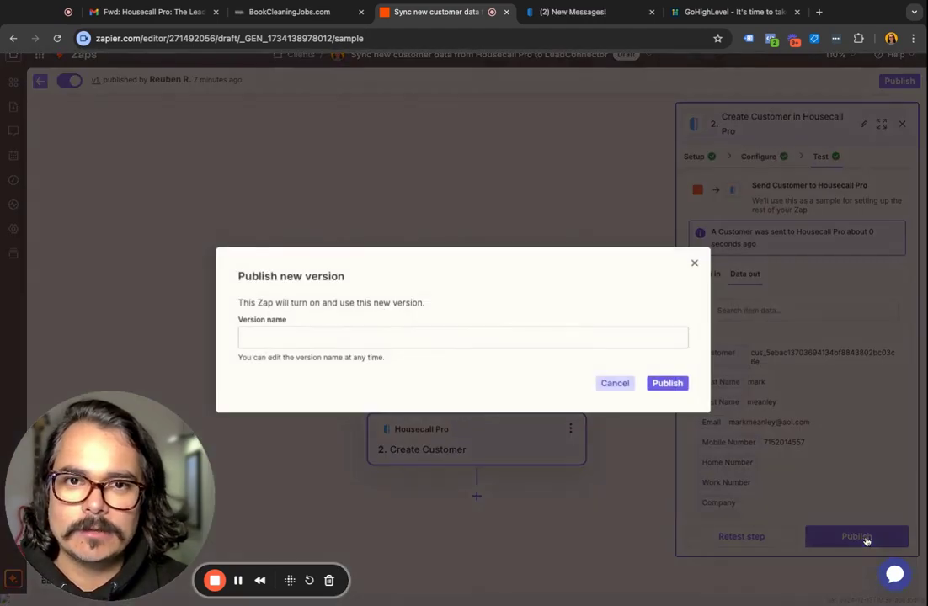
{"action": "type", "text": "2.0"}
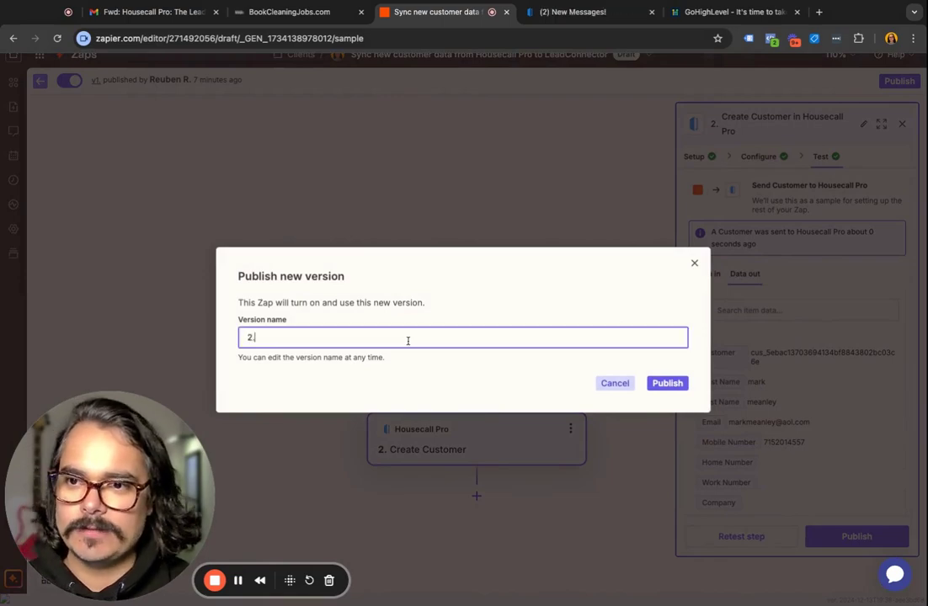
{"action": "left_click", "coordinate": [667, 383]}
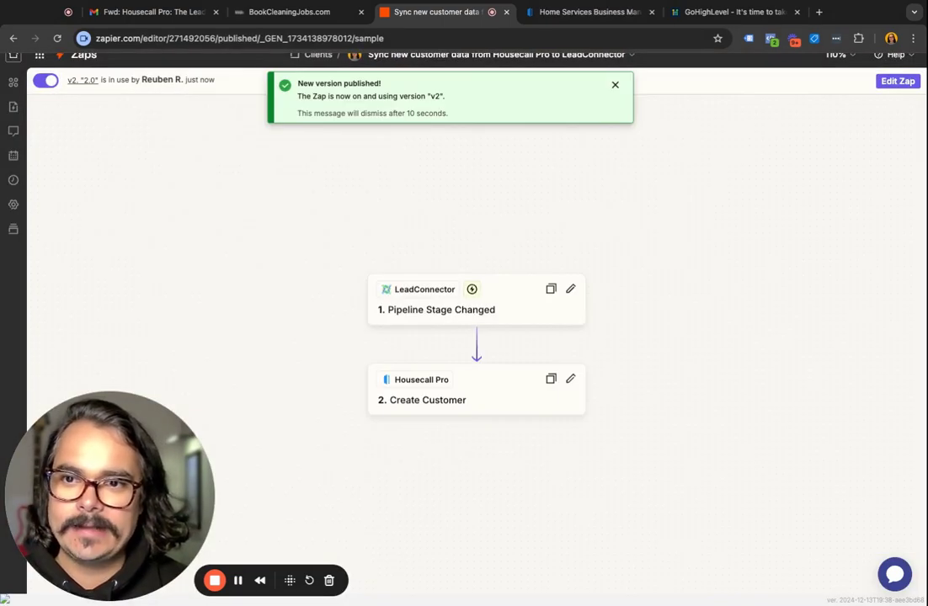